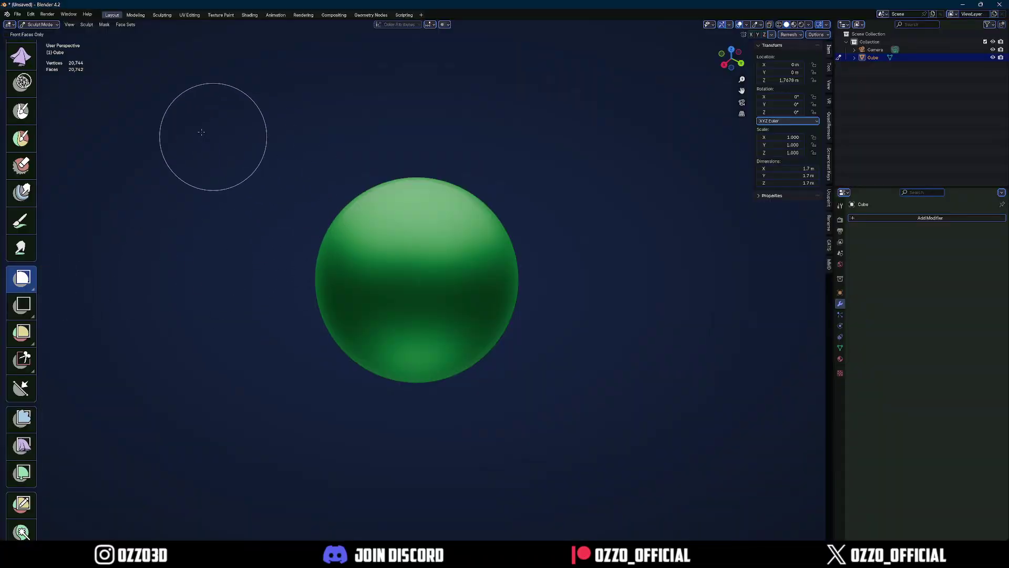
Step: Mask regions of the sphere with Box Mask and clear parts of them, leaving the upper-left area masked
left_click_drag(200, 131, 419, 471)
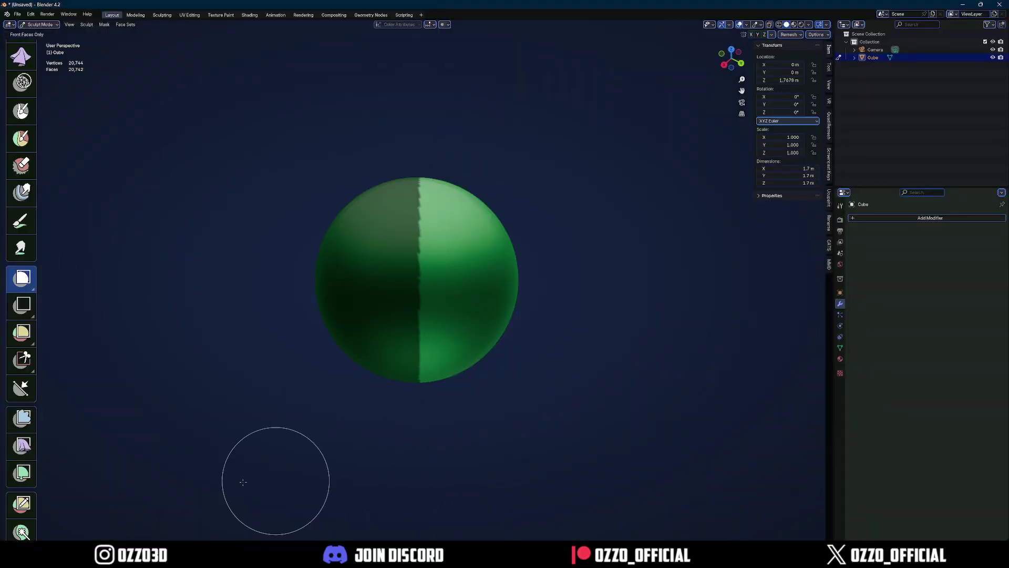
left_click_drag(277, 480, 636, 259)
left_click_drag(626, 164, 294, 470, "ctrl")
left_click_drag(210, 169, 439, 500)
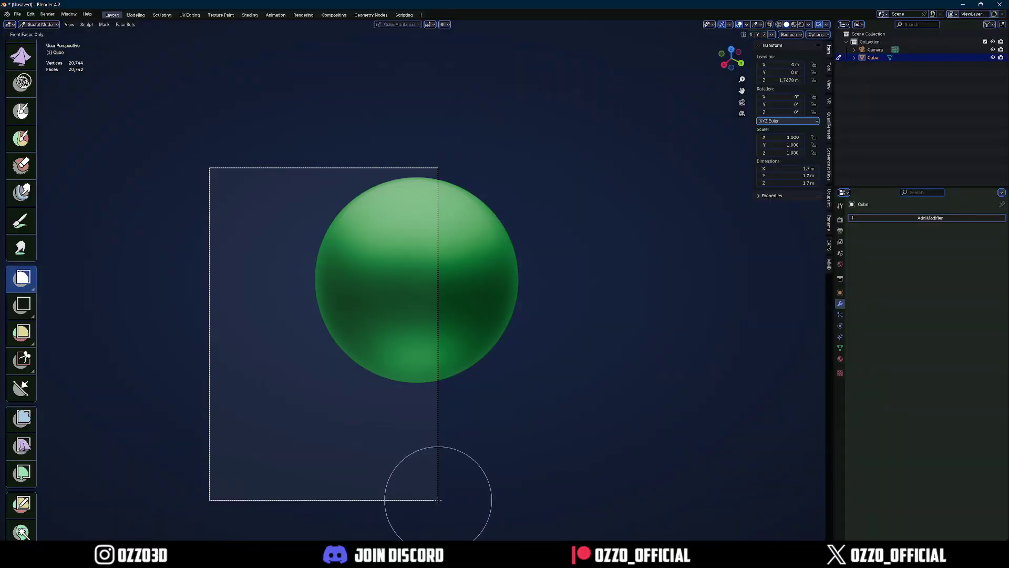
left_click_drag(613, 479, 215, 311, "ctrl")
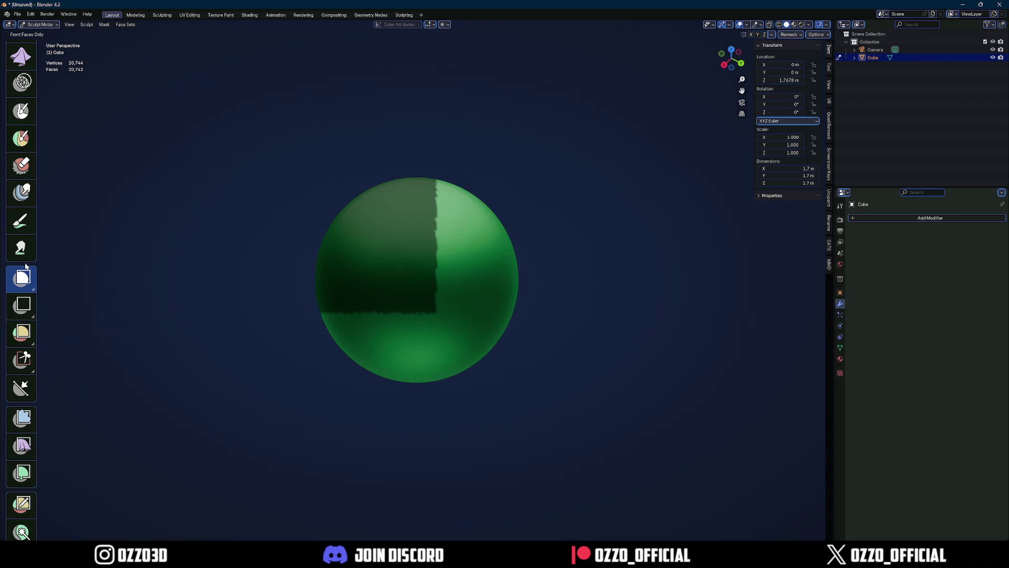
scroll(32, 270, "up", 2)
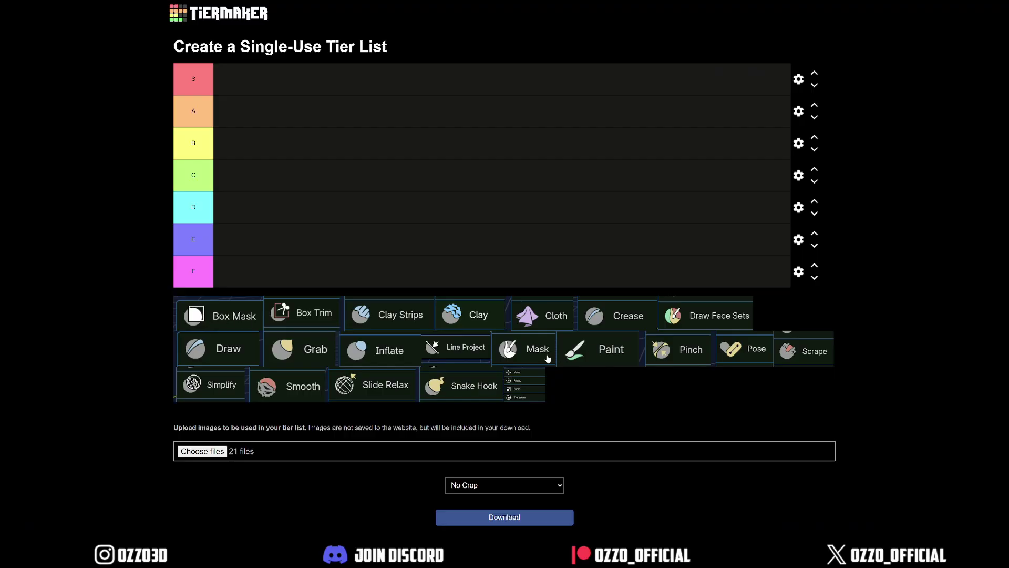
Step: Move the Mask tile beside Box Mask in TierMaker, and in Blender paint and erase masked areas on the sphere with a resized Mask brush
left_click_drag(547, 358, 273, 323)
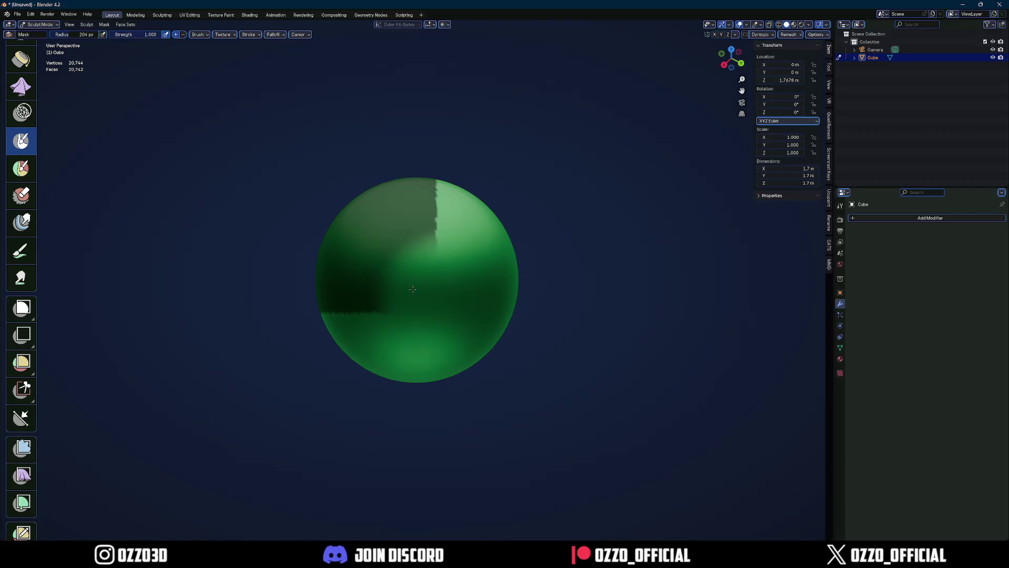
mouse_move(412, 289)
left_mouse_down()
mouse_move(463, 286)
mouse_move(494, 300)
left_mouse_up()
key("f")
left_click(439, 296)
mouse_move(366, 326)
left_mouse_down("ctrl")
mouse_move(448, 216)
mouse_move(417, 218)
mouse_move(467, 193)
left_mouse_up("ctrl")
key("f")
left_click(469, 225)
Step: Switch to TierMaker and rank Box Mask and Mask in tier C
left_click_drag(226, 294, 250, 181)
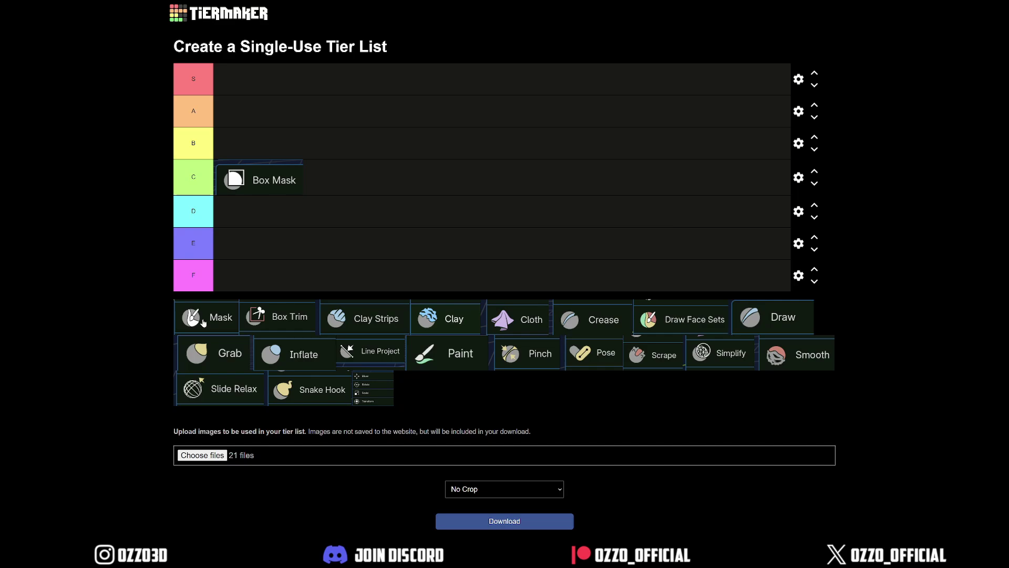
left_click_drag(204, 322, 342, 180)
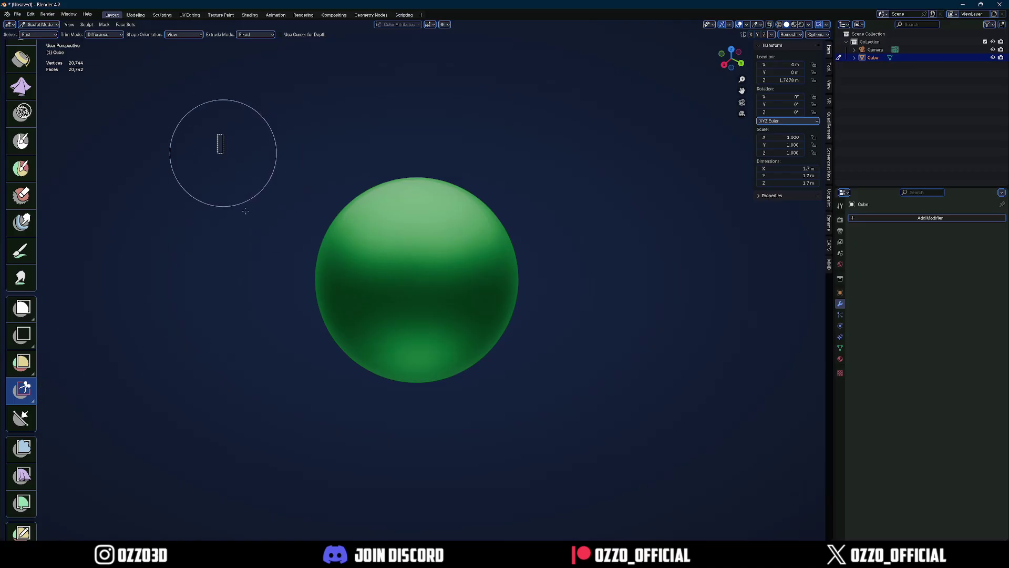
Step: Switch to Blender and cut away the sphere's left side and lower-right portion with Box Trim
left_click_drag(218, 134, 370, 441)
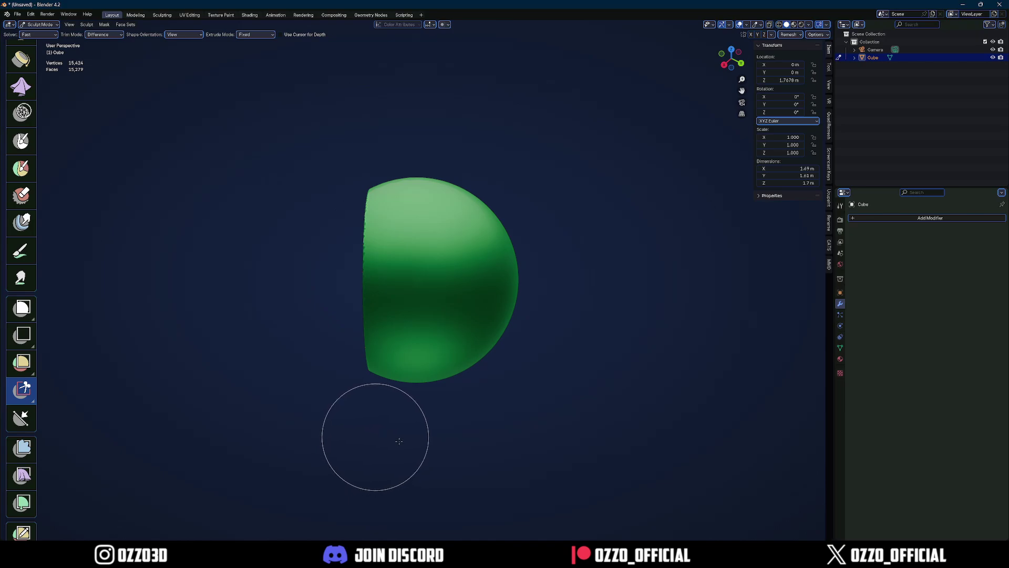
left_click_drag(588, 491, 372, 298)
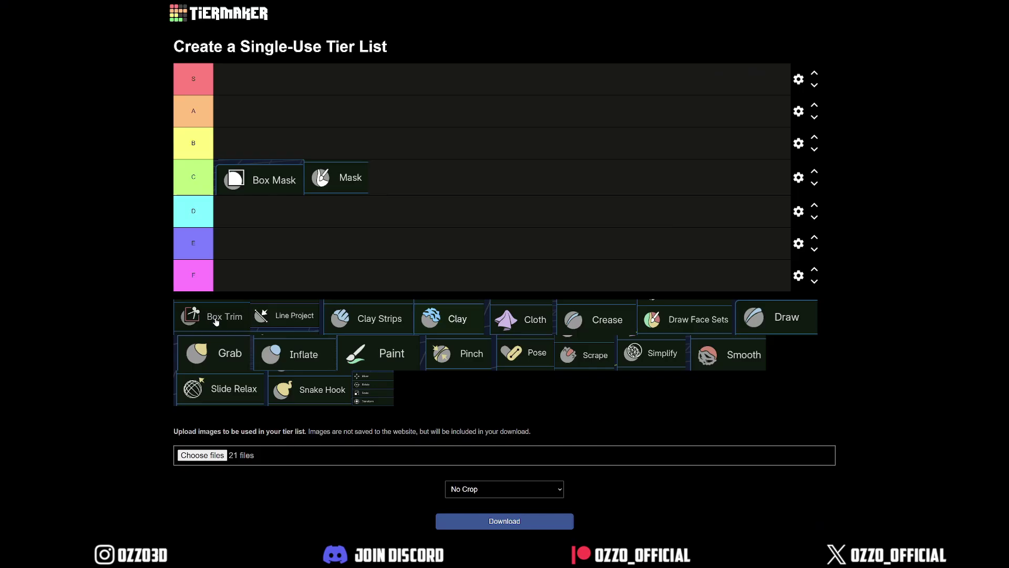
Step: Switch to TierMaker and rank Box Trim in tier F and Line Project in tier C
left_click_drag(215, 322, 257, 282)
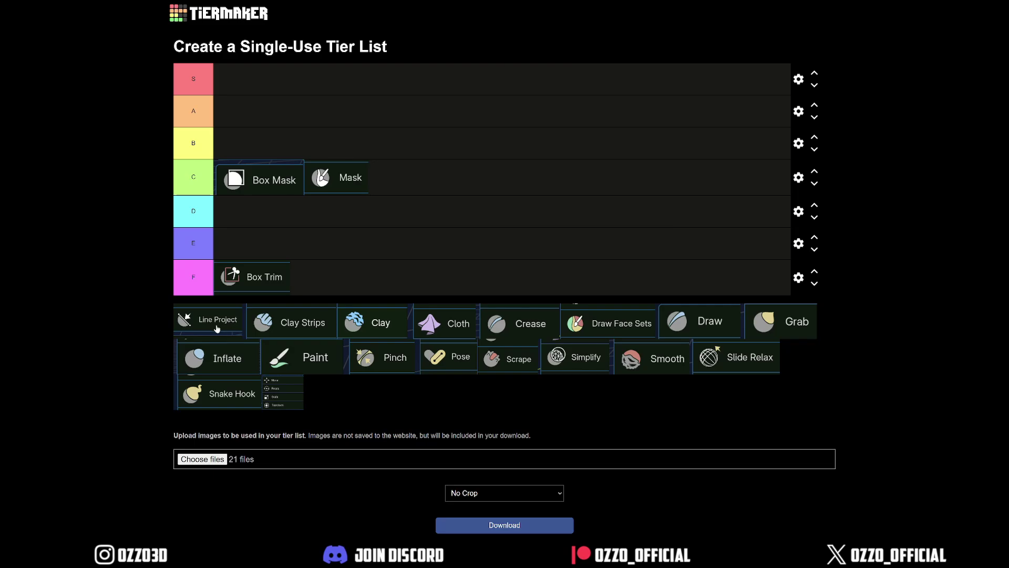
left_click_drag(214, 335, 415, 178)
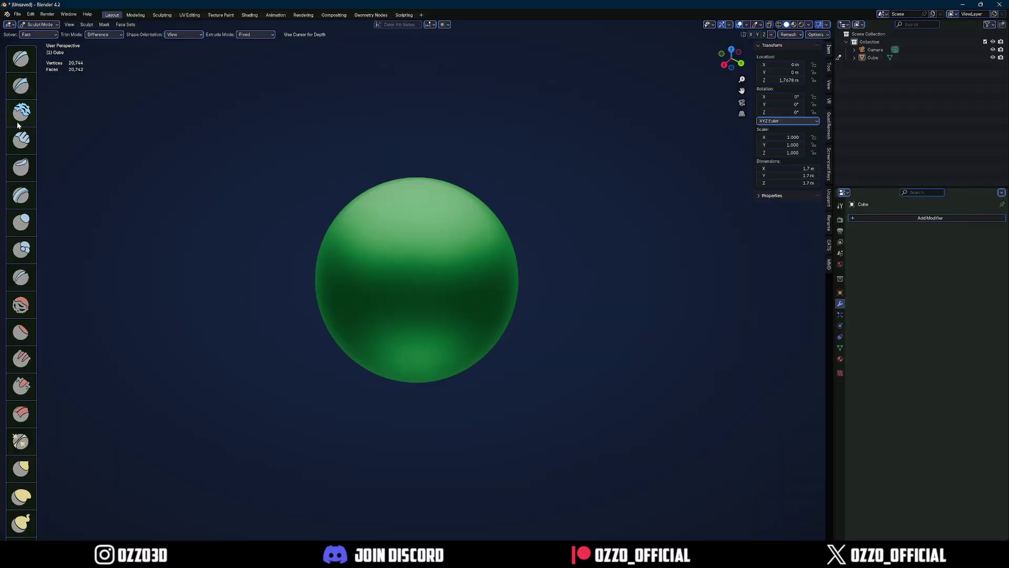
Step: Switch to Blender and sculpt a few strokes across the front of the sphere with the Clay brush
left_click(21, 111)
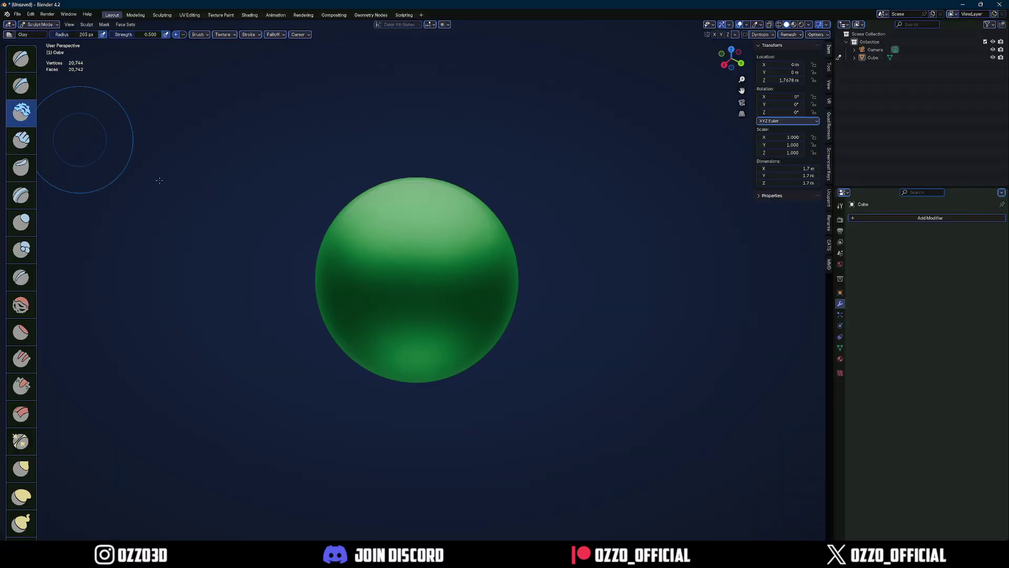
left_click_drag(462, 253, 389, 308)
mouse_move(368, 237)
left_mouse_down()
mouse_move(452, 247)
mouse_move(457, 268)
left_mouse_up()
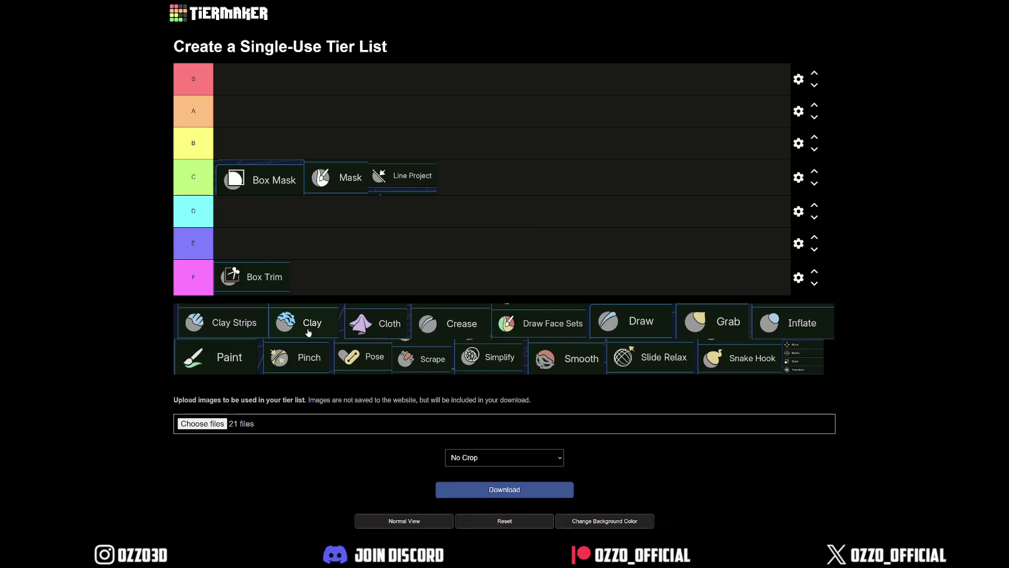
Step: Switch to TierMaker and rank Clay in tier E and Clay Strips in tier S
mouse_move(316, 321)
left_mouse_down()
mouse_move(324, 286)
mouse_move(231, 246)
left_mouse_up()
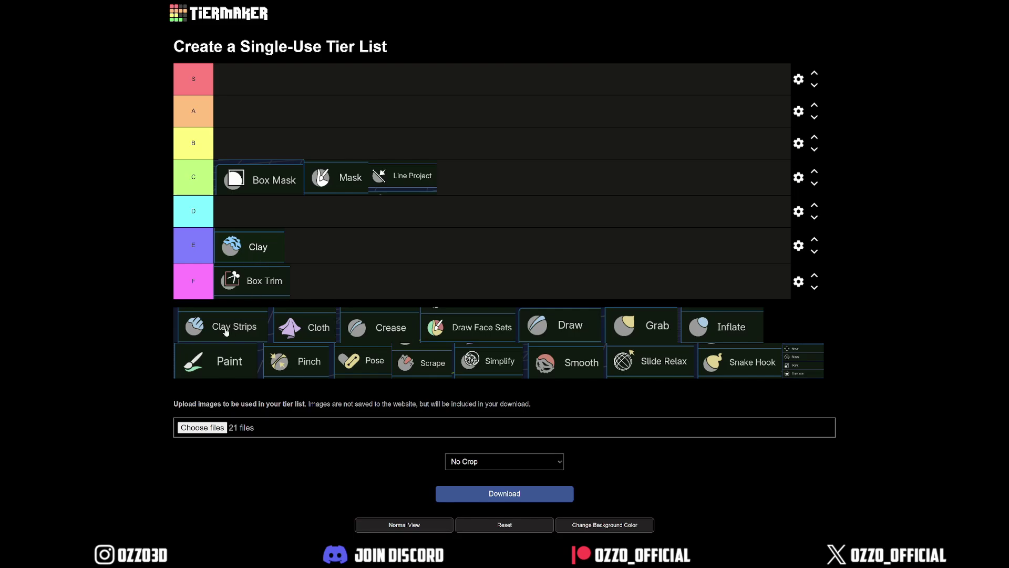
left_click_drag(209, 331, 252, 85)
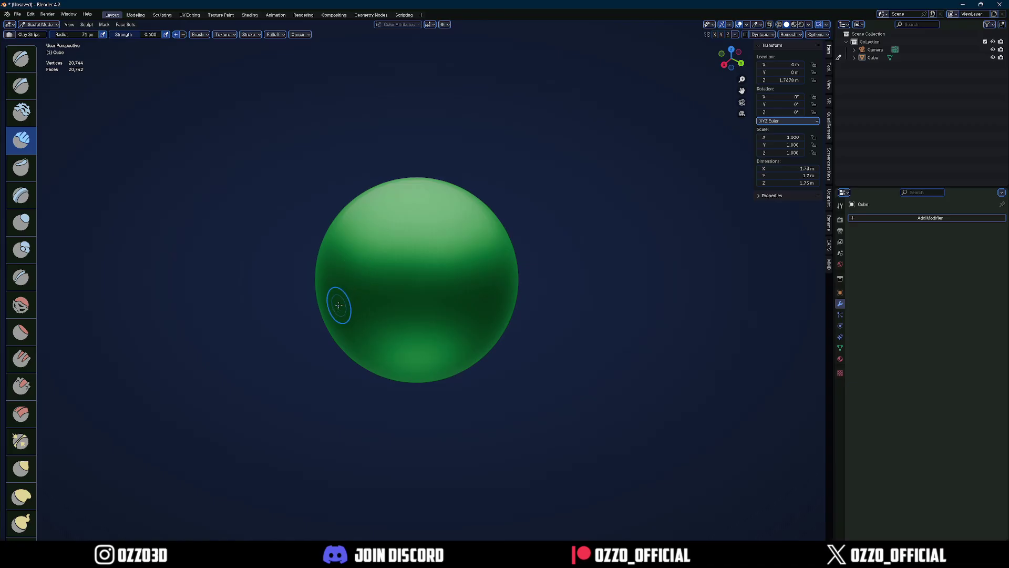
Step: Switch to Blender and build up streaks over the front of the sphere with the Clay Strips brush
mouse_move(338, 304)
left_mouse_down()
mouse_move(399, 221)
mouse_move(423, 299)
left_mouse_up()
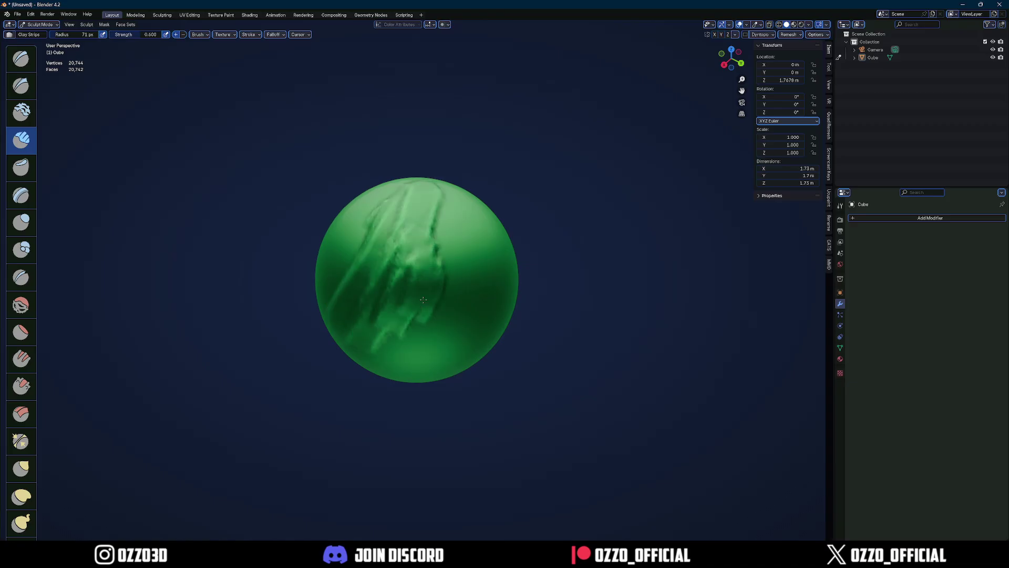
mouse_move(419, 215)
left_mouse_down()
mouse_move(399, 210)
mouse_move(415, 310)
mouse_move(488, 307)
mouse_move(411, 289)
left_mouse_up()
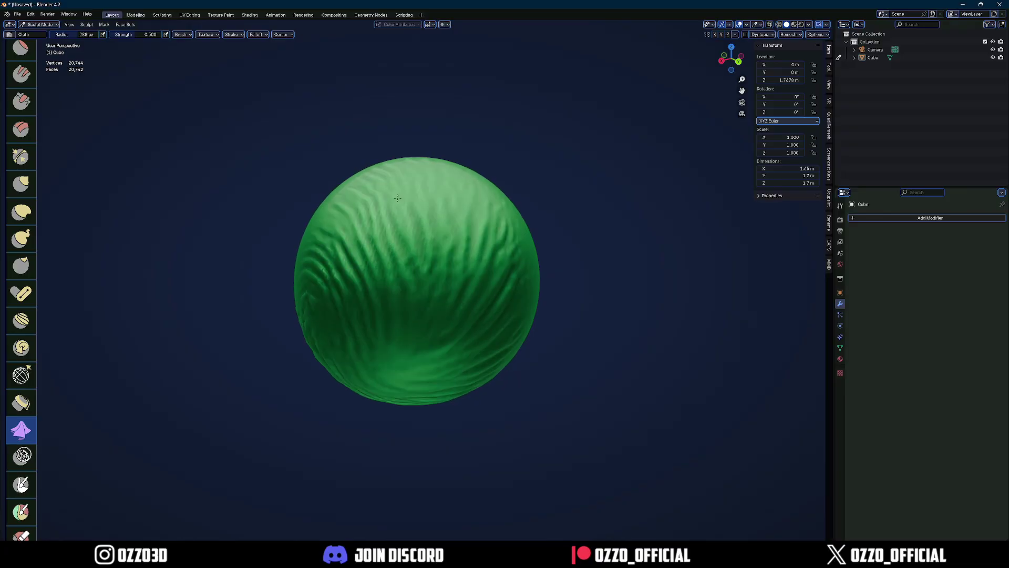
Step: Deform the front of the sphere with the Cloth brush, and rank Cloth in tier E in TierMaker
mouse_move(415, 283)
left_mouse_down()
mouse_move(368, 273)
mouse_move(333, 293)
mouse_move(424, 273)
left_mouse_up()
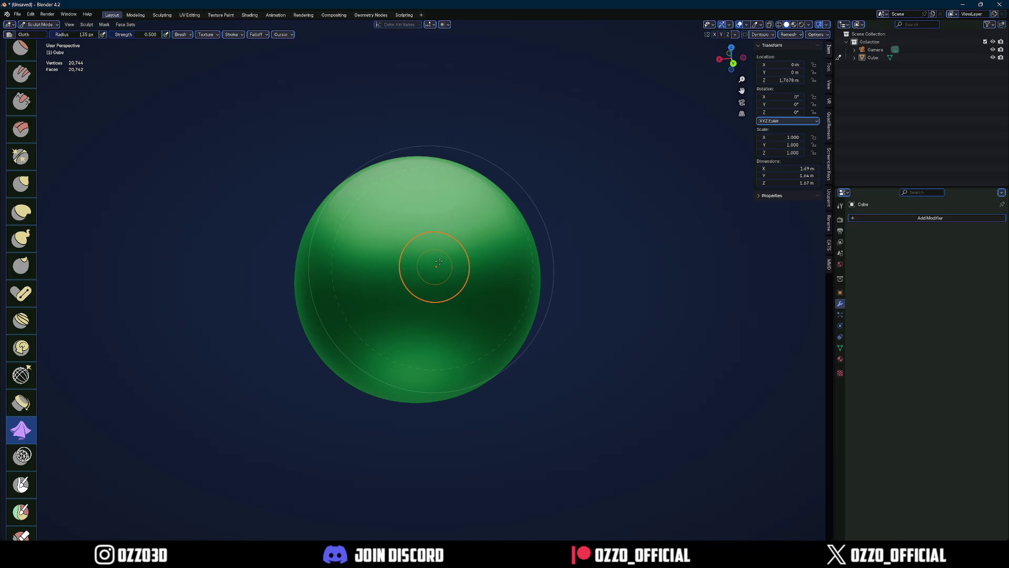
mouse_move(439, 262)
left_mouse_down()
mouse_move(473, 226)
mouse_move(400, 241)
mouse_move(462, 295)
mouse_move(366, 250)
mouse_move(400, 273)
mouse_move(441, 247)
mouse_move(399, 226)
mouse_move(370, 258)
mouse_move(410, 274)
mouse_move(452, 242)
mouse_move(410, 221)
mouse_move(389, 232)
mouse_move(421, 263)
mouse_move(399, 242)
left_mouse_up()
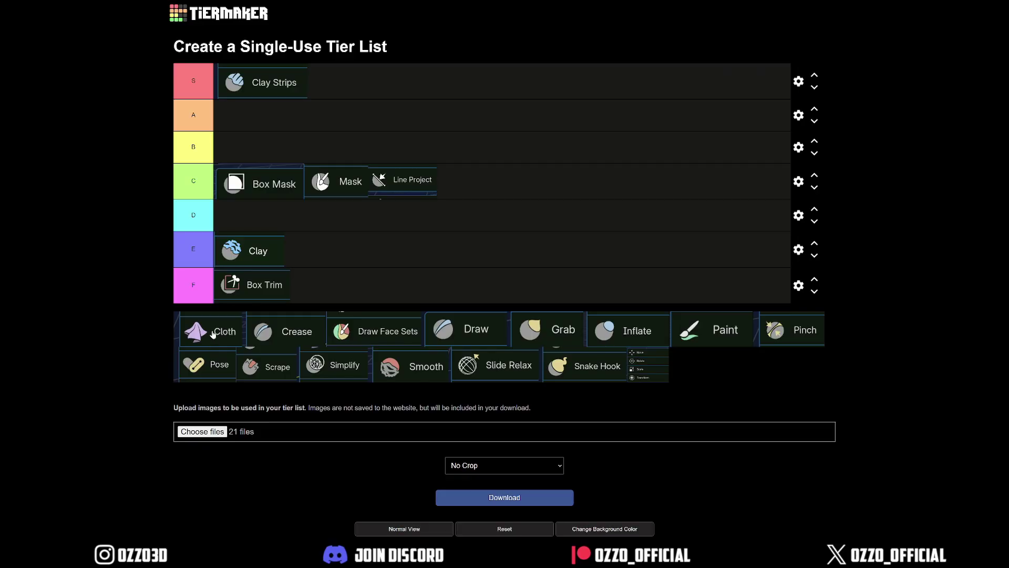
left_click_drag(211, 331, 327, 256)
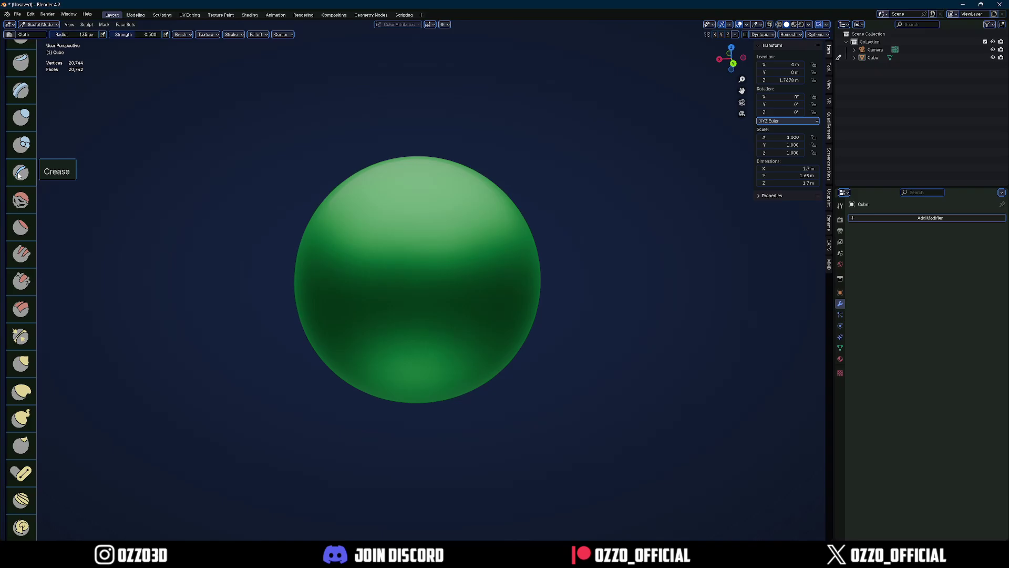
Step: Carve a long diagonal groove across the sphere with the Crease brush in Blender, and rank Crease in tier A in TierMaker
left_click(21, 171)
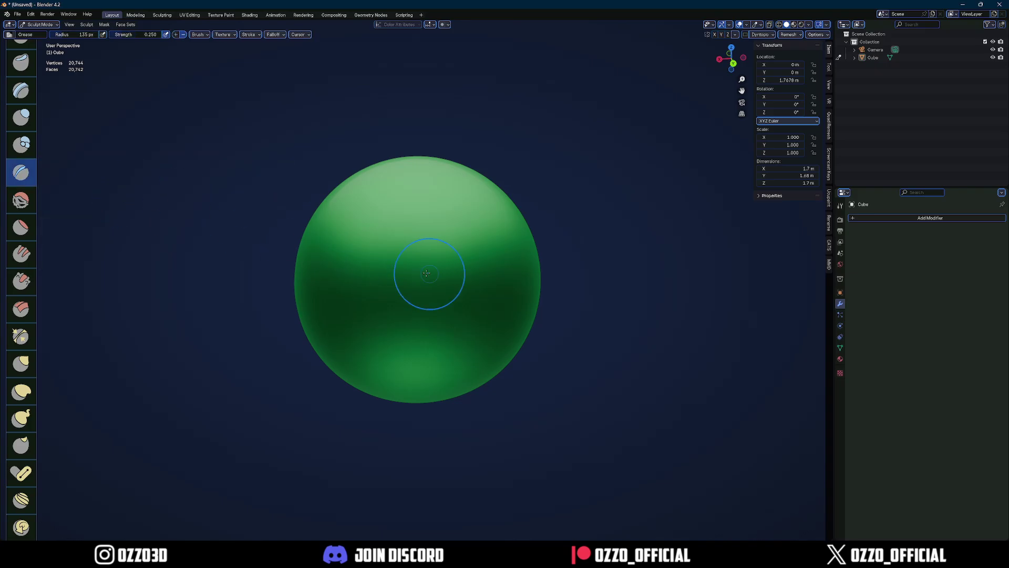
left_click(410, 260)
left_click_drag(420, 202, 365, 368)
middle_click_drag(421, 220, 394, 223)
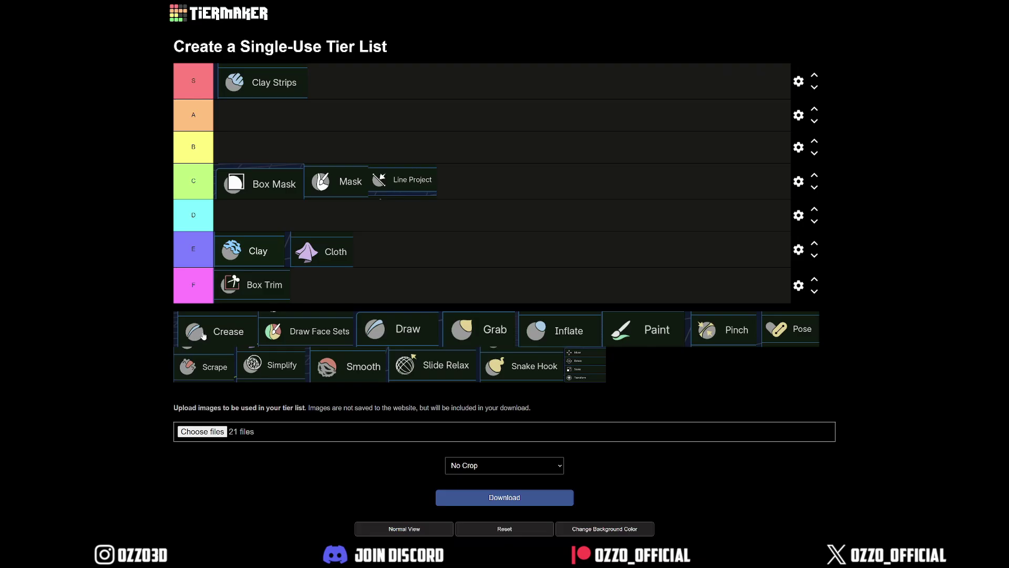
left_click_drag(204, 336, 244, 113)
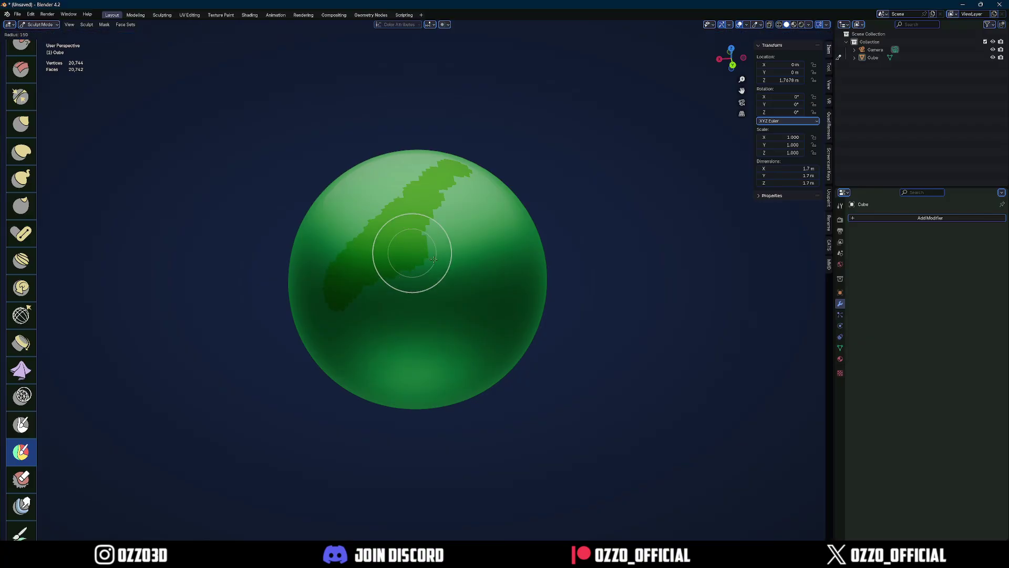
Step: Switch to Blender and paint several face sets on the sphere with Draw Face Sets, extending existing ones over neighbouring patches
left_click_drag(412, 251, 378, 263)
left_click_drag(534, 296, 424, 352)
left_click_drag(479, 247, 465, 256)
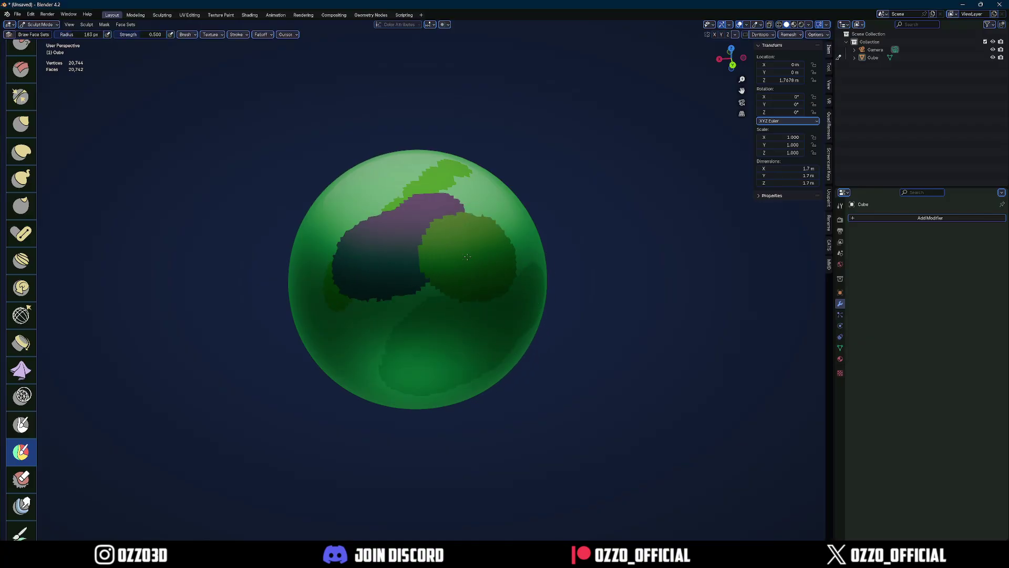
left_click_drag(371, 242, 451, 264, "ctrl")
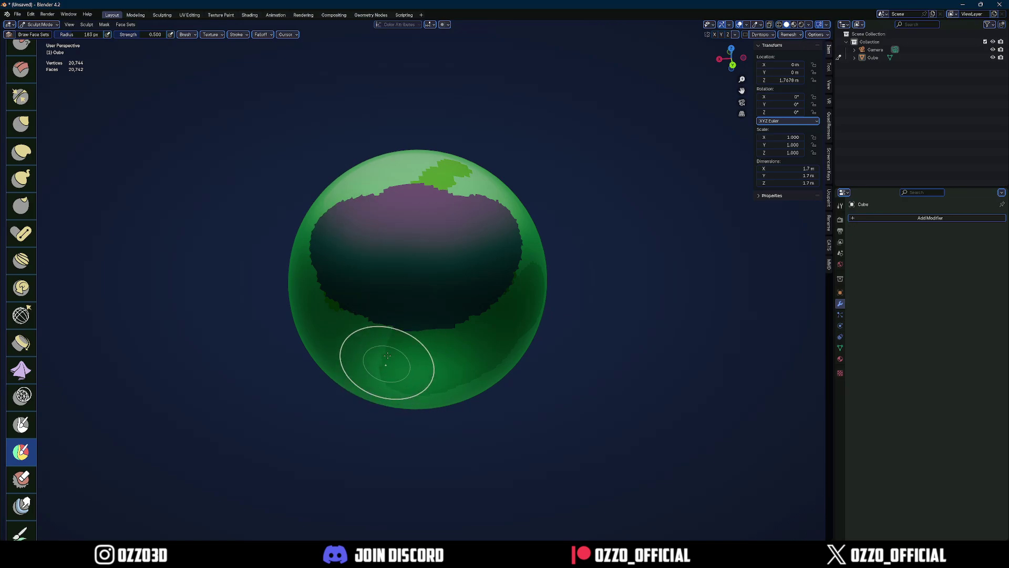
mouse_move(387, 355)
left_mouse_down()
mouse_move(405, 179)
mouse_move(441, 263)
mouse_move(457, 215)
left_mouse_up()
mouse_move(447, 216)
left_mouse_down()
mouse_move(475, 292)
mouse_move(389, 248)
left_mouse_up()
mouse_move(387, 244)
left_mouse_down()
mouse_move(454, 244)
mouse_move(427, 220)
mouse_move(367, 218)
mouse_move(473, 263)
mouse_move(410, 210)
mouse_move(336, 210)
mouse_move(481, 217)
mouse_move(505, 316)
mouse_move(424, 405)
mouse_move(421, 168)
mouse_move(545, 263)
left_mouse_up()
left_click(362, 221, "ctrl")
mouse_move(574, 158)
left_mouse_down()
mouse_move(536, 202)
mouse_move(368, 315)
mouse_move(493, 370)
left_mouse_up()
Step: Paint more face sets around the sphere with the brush radius enlarged to 474 px, and rank Draw Face Sets in tier D in TierMaker
middle_click_drag(401, 293, 536, 248)
key("f")
left_click(355, 395)
left_click_drag(355, 395, 400, 315)
middle_click_drag(400, 316, 315, 263)
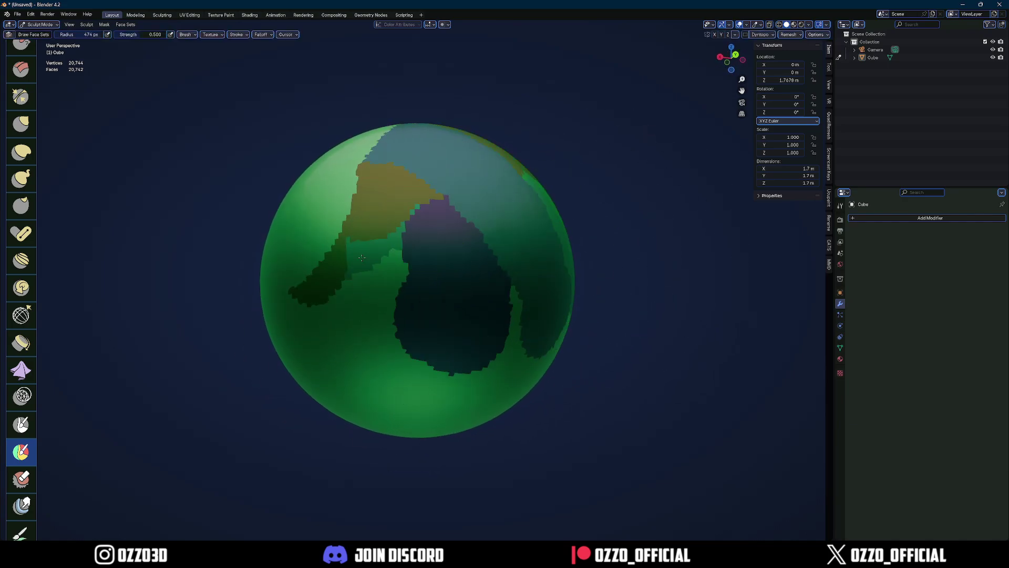
mouse_move(315, 262)
left_mouse_down()
mouse_move(333, 248)
mouse_move(454, 238)
left_mouse_up()
middle_click_drag(454, 238, 415, 338)
left_click_drag(415, 338, 415, 236)
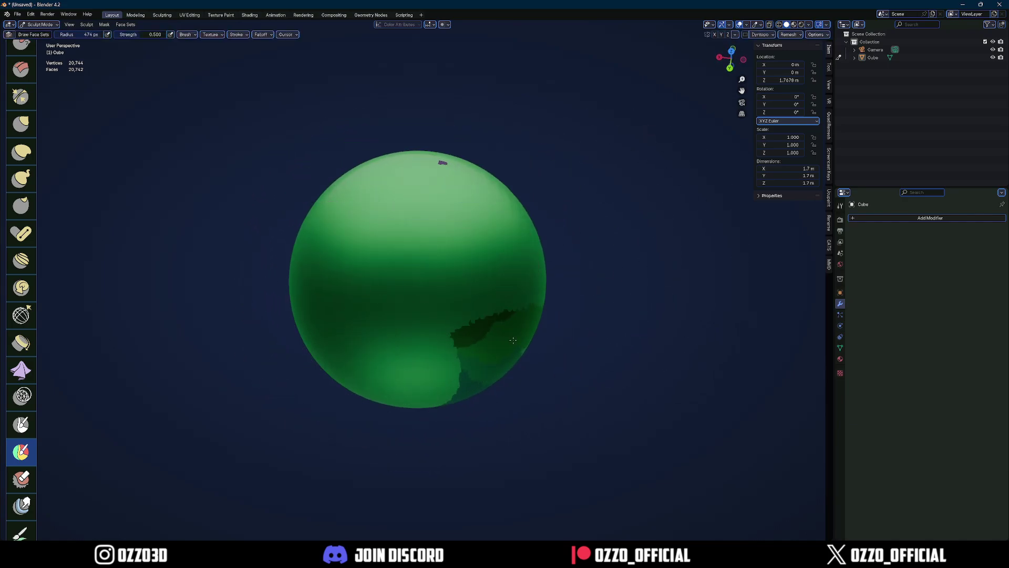
middle_click_drag(415, 236, 405, 259)
left_click_drag(405, 259, 357, 314)
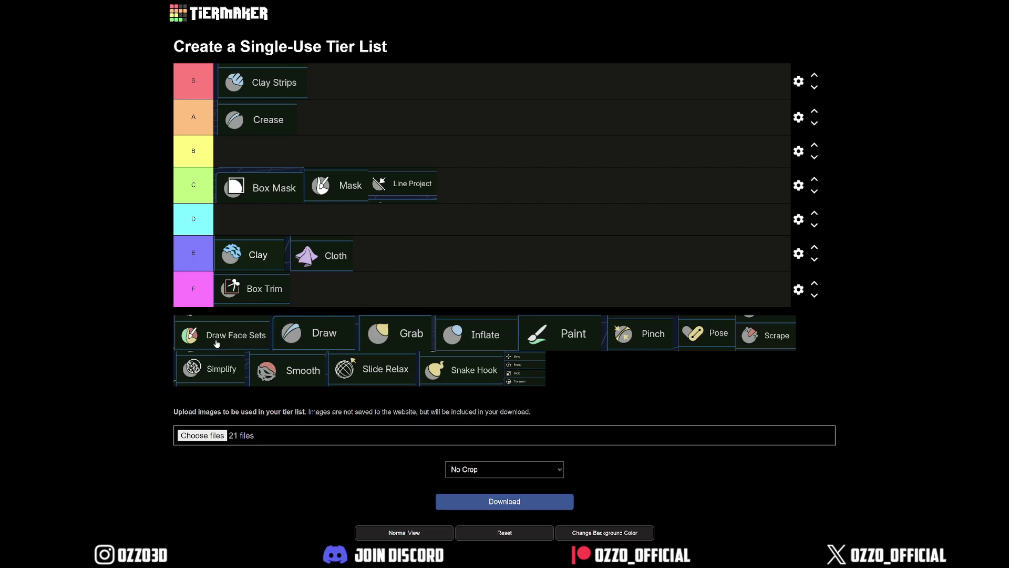
mouse_move(216, 344)
left_mouse_down()
mouse_move(507, 193)
mouse_move(346, 210)
mouse_move(329, 201)
left_mouse_up()
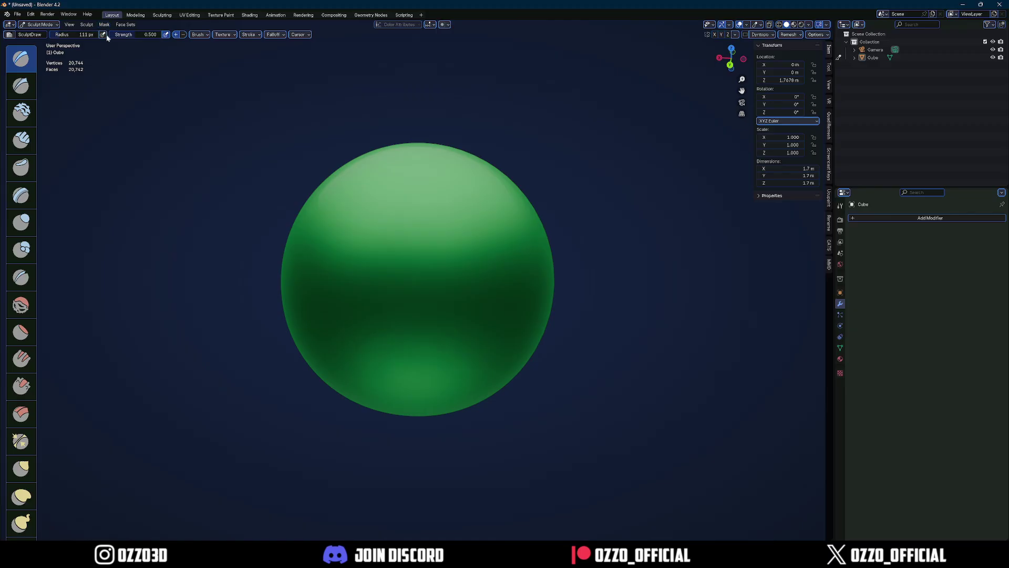
Step: Switch to Blender and sculpt a series of raised diagonal strokes across the sphere with the Draw brush
mouse_move(368, 362)
left_mouse_down()
mouse_move(452, 182)
mouse_move(417, 345)
left_mouse_up()
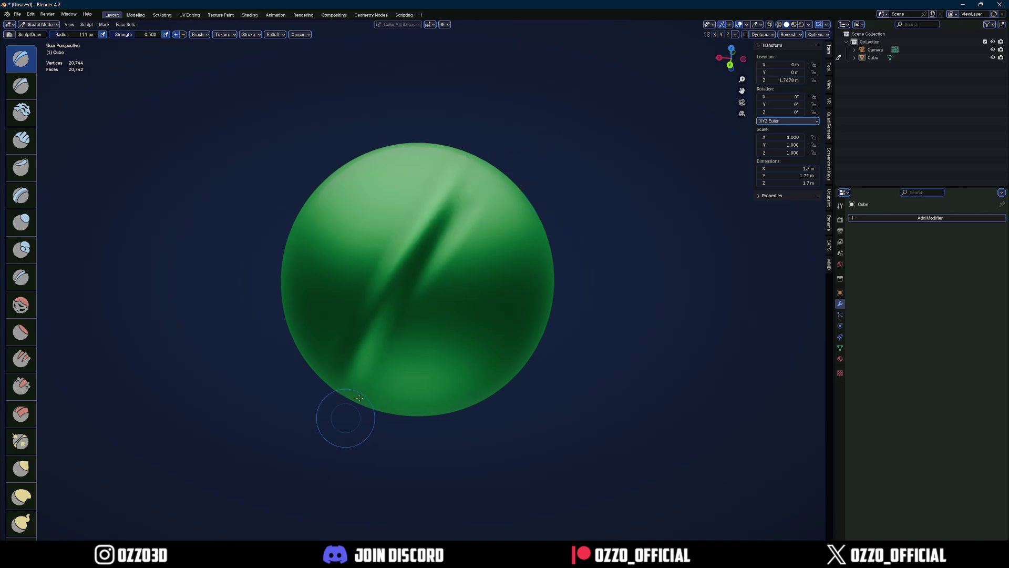
left_click_drag(512, 205, 468, 271)
middle_click_drag(468, 271, 442, 282)
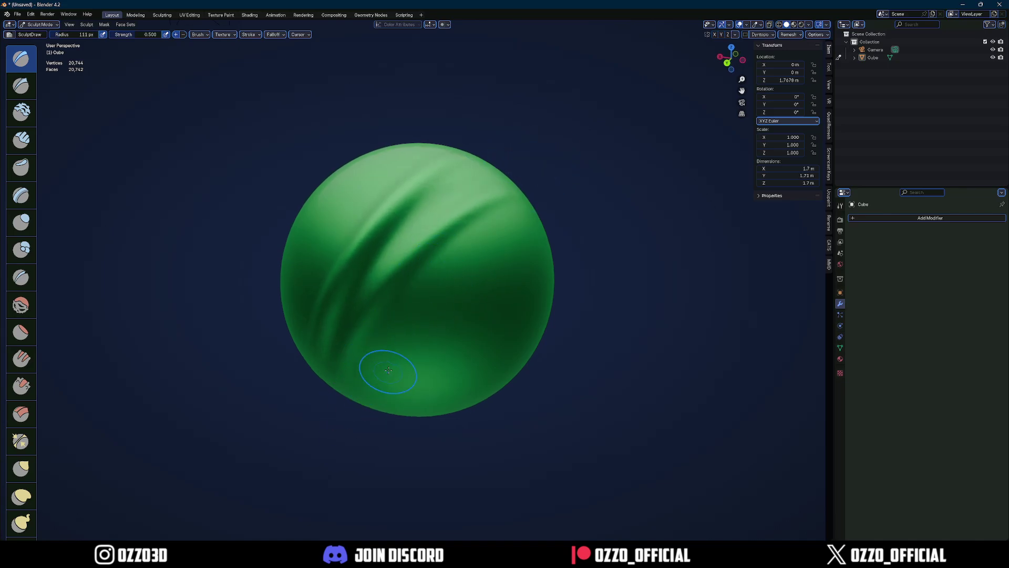
left_click_drag(493, 269, 402, 344)
mouse_move(530, 252)
left_mouse_down()
mouse_move(480, 271)
mouse_move(441, 310)
left_mouse_up()
middle_click_drag(493, 367, 493, 373)
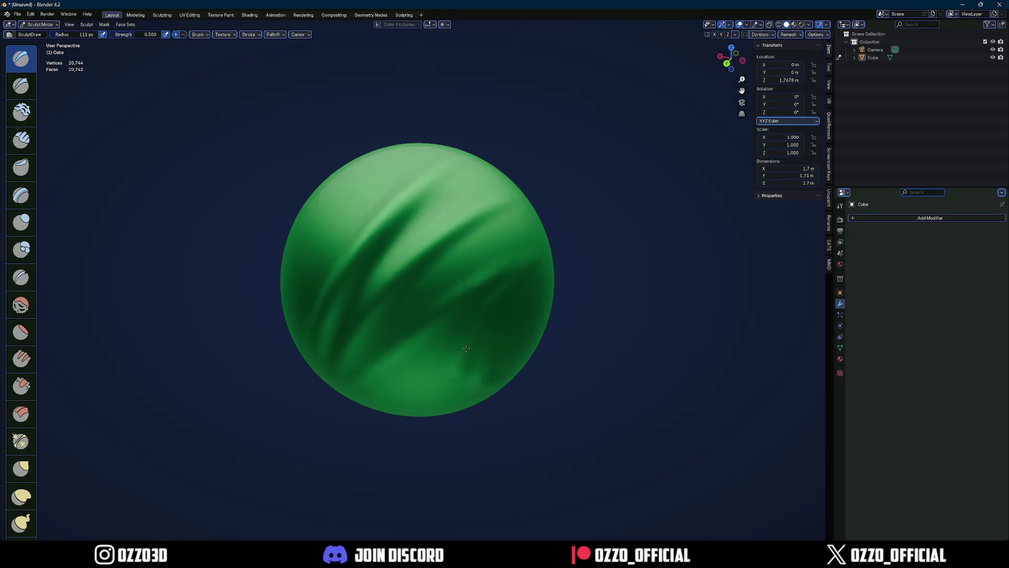
Step: Enlarge the Draw brush radius to 236 px, and rank Draw in tier A in TierMaker
key("f")
left_click(472, 404)
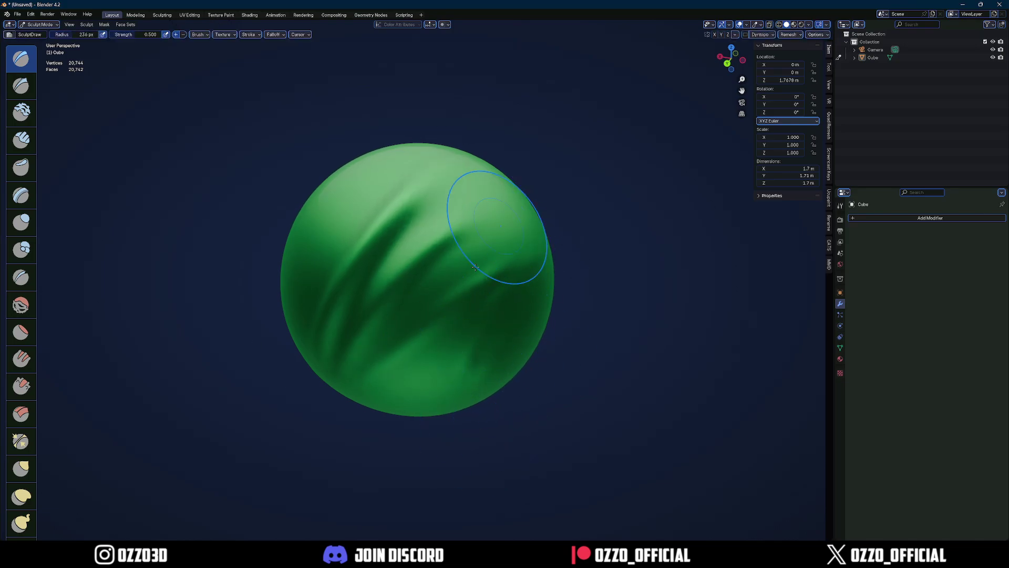
scroll(549, 283, "down", 3)
scroll(550, 283, "up", 2)
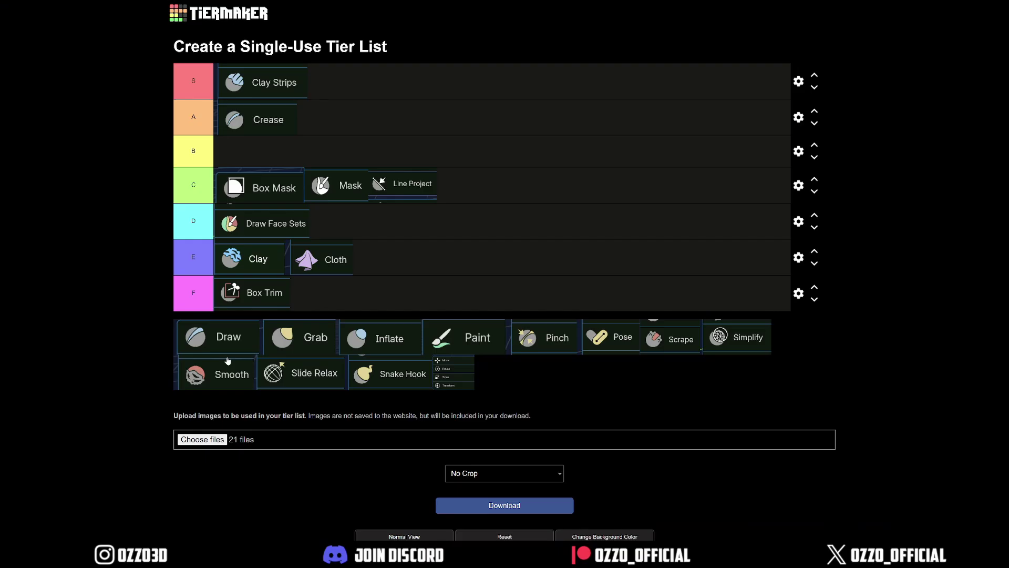
mouse_move(223, 339)
left_mouse_down()
mouse_move(279, 237)
mouse_move(368, 121)
mouse_move(344, 117)
left_mouse_up()
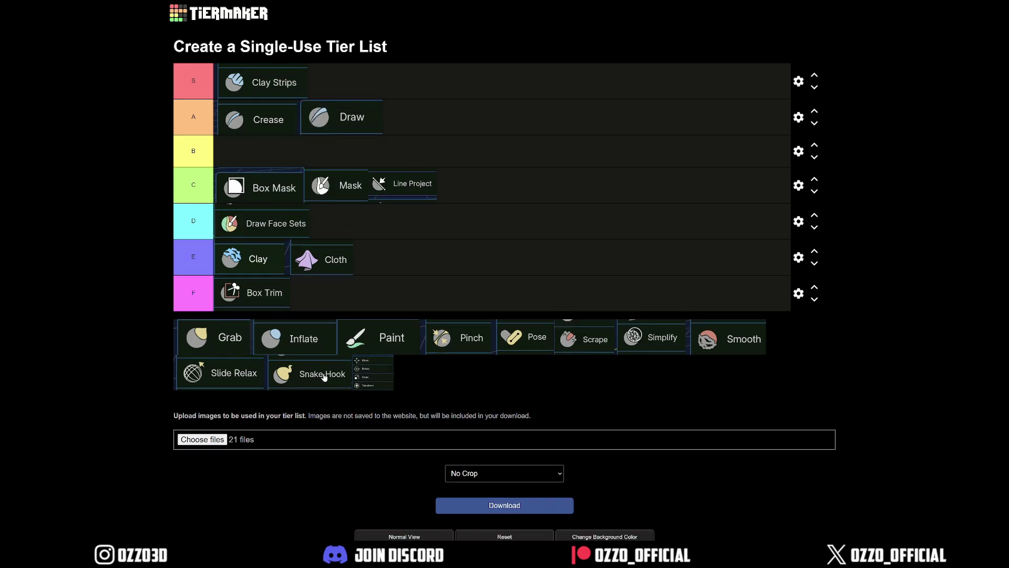
Step: Move Snake Hook beside Grab among TierMaker's unranked items, and switch to Blender to pull the sphere's side and underside out with Grab
mouse_move(317, 382)
left_mouse_down()
mouse_move(294, 344)
mouse_move(358, 339)
mouse_move(294, 360)
left_mouse_up()
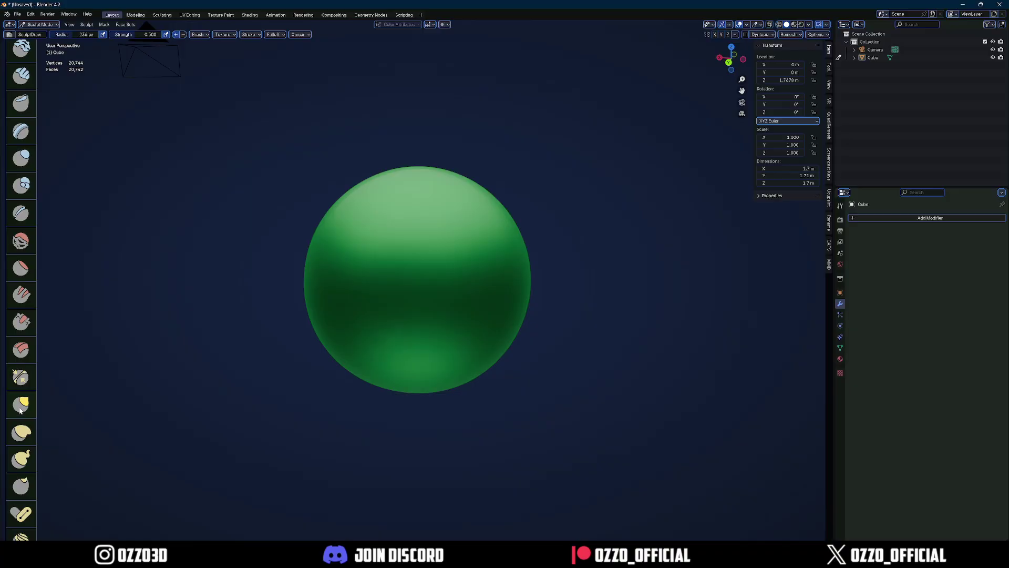
left_click(23, 405)
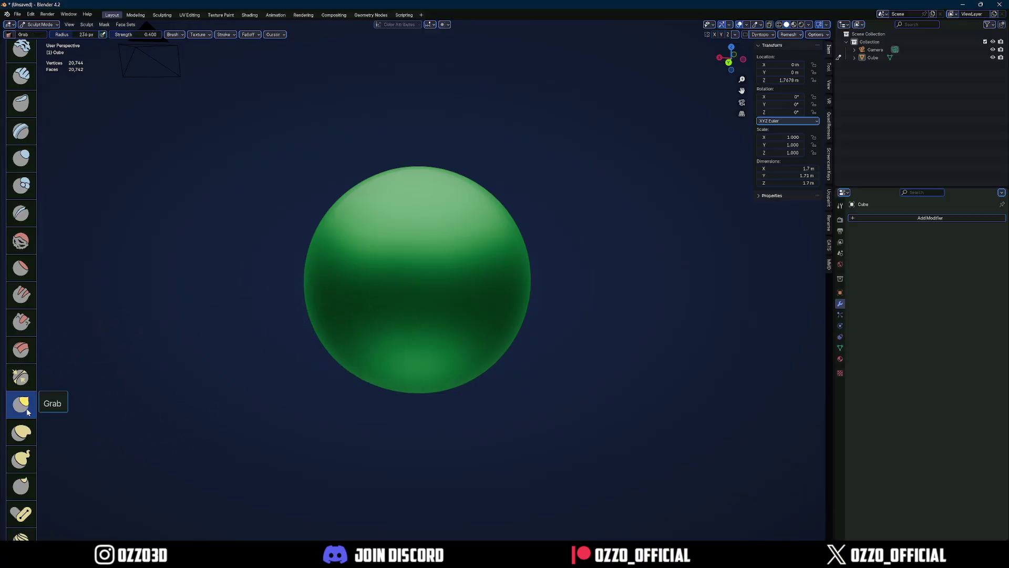
left_click_drag(342, 322, 239, 355)
left_click_drag(410, 368, 428, 439)
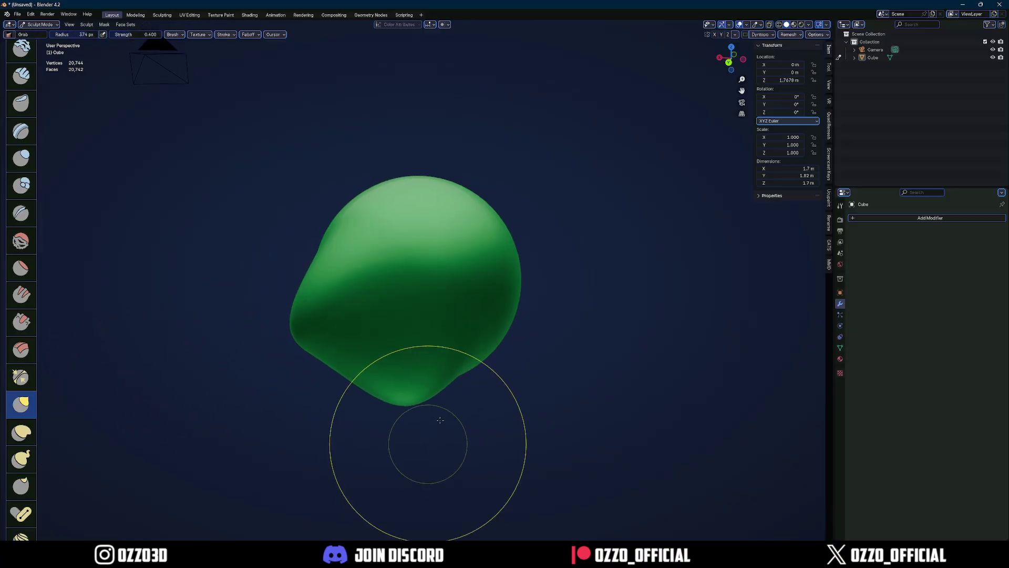
Step: Reshape the sphere into a rounded block with further Grab pulls around its outline, and rank Grab in tier A in TierMaker
left_click_drag(494, 305, 518, 315)
left_click_drag(436, 232, 440, 202)
left_click_drag(313, 311, 290, 298)
left_click_drag(501, 265, 542, 270)
mouse_move(460, 394)
left_mouse_down()
mouse_move(368, 409)
mouse_move(294, 341)
left_mouse_up()
mouse_move(281, 225)
middle_mouse_down()
mouse_move(484, 260)
mouse_move(361, 225)
middle_mouse_up()
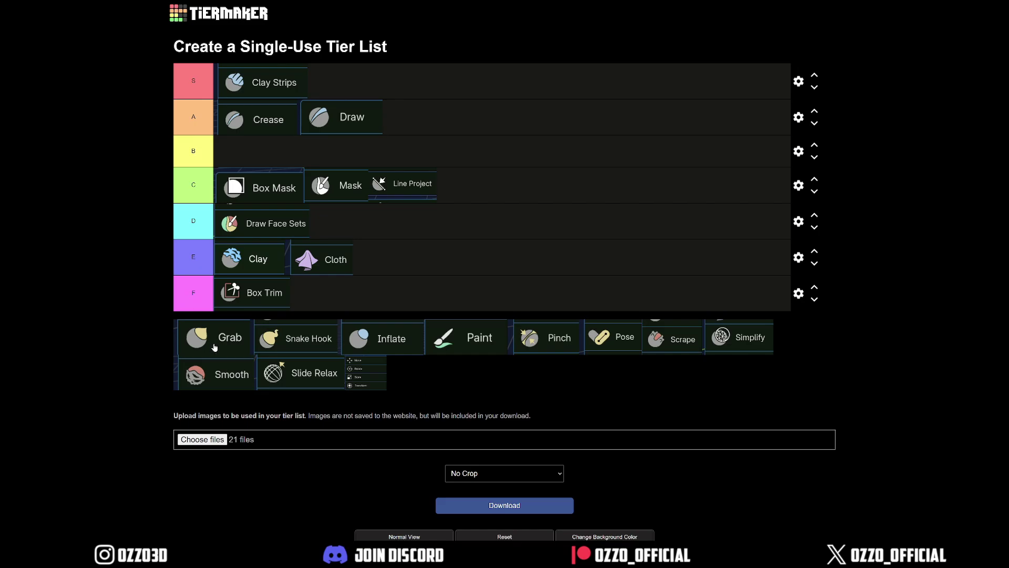
left_click_drag(214, 347, 415, 123)
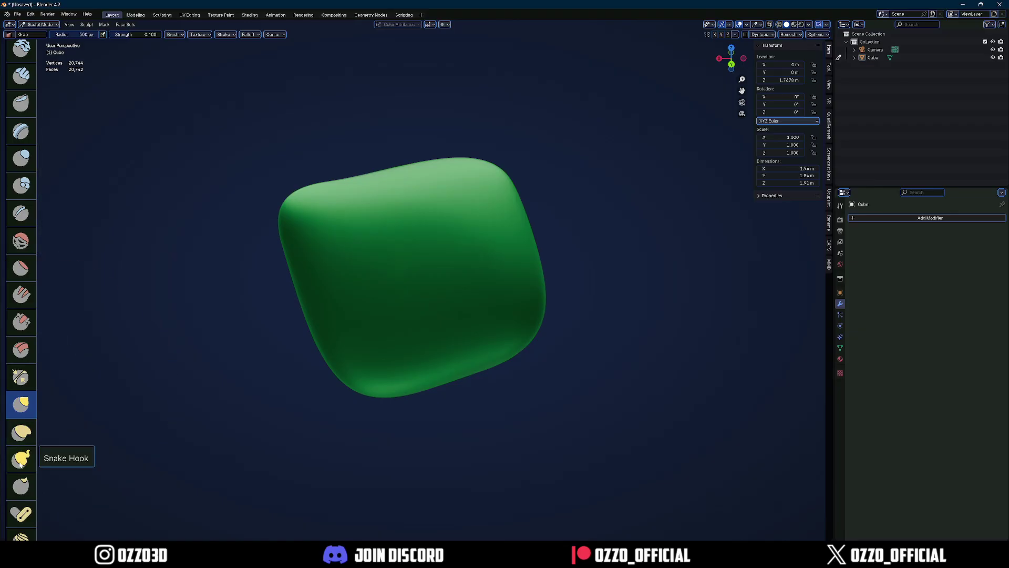
Step: Switch to Blender, pull the block's sides outward with Snake Hook at strength 0.233, and raise the brush strength to 0.824
left_click(21, 458)
key("shift+f")
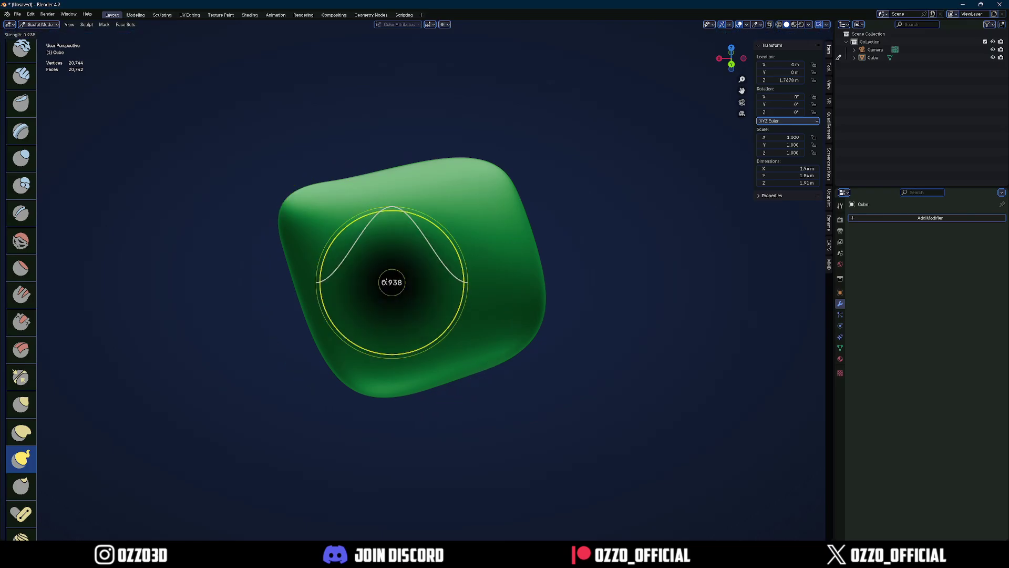
left_click(386, 283)
left_click_drag(276, 310, 239, 307)
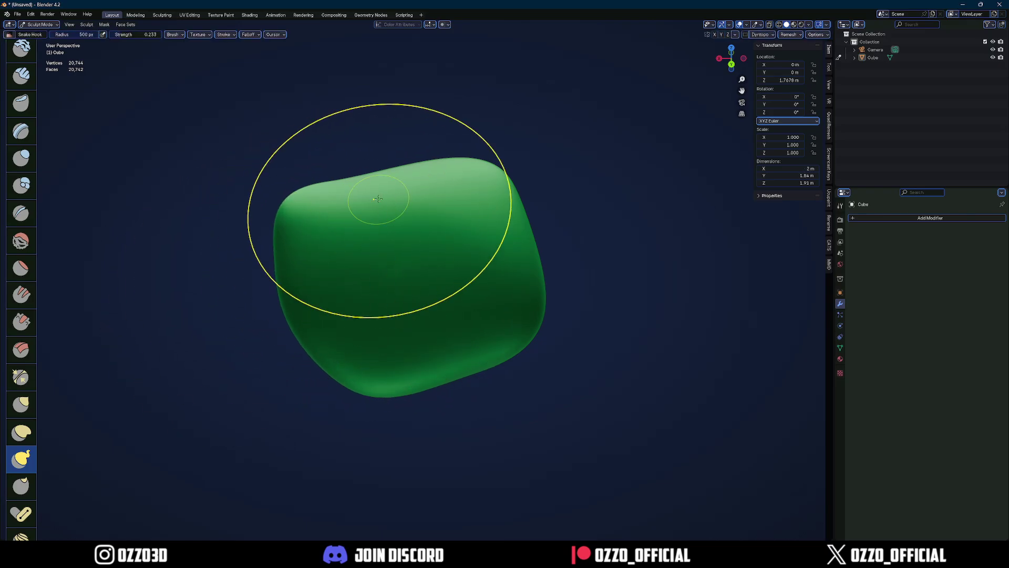
left_click_drag(379, 209, 374, 113)
left_click_drag(503, 258, 607, 185)
key("shift+f")
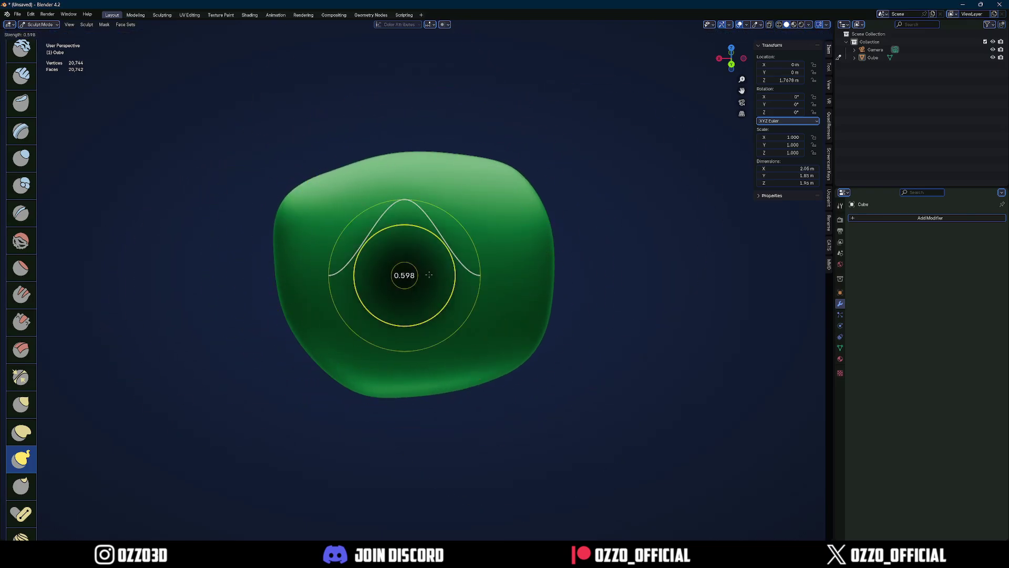
left_click(430, 279)
mouse_move(305, 311)
left_mouse_down()
mouse_move(211, 333)
mouse_move(330, 191)
mouse_move(294, 174)
mouse_move(259, 237)
left_mouse_up()
key("ctrl+z")
key("ctrl+z")
Step: Pull several tapered horns out around the block with Snake Hook at a 190 px radius, and rank Snake Hook in tier S in TierMaker
key("f")
left_click(352, 277)
left_click_drag(352, 277, 244, 406)
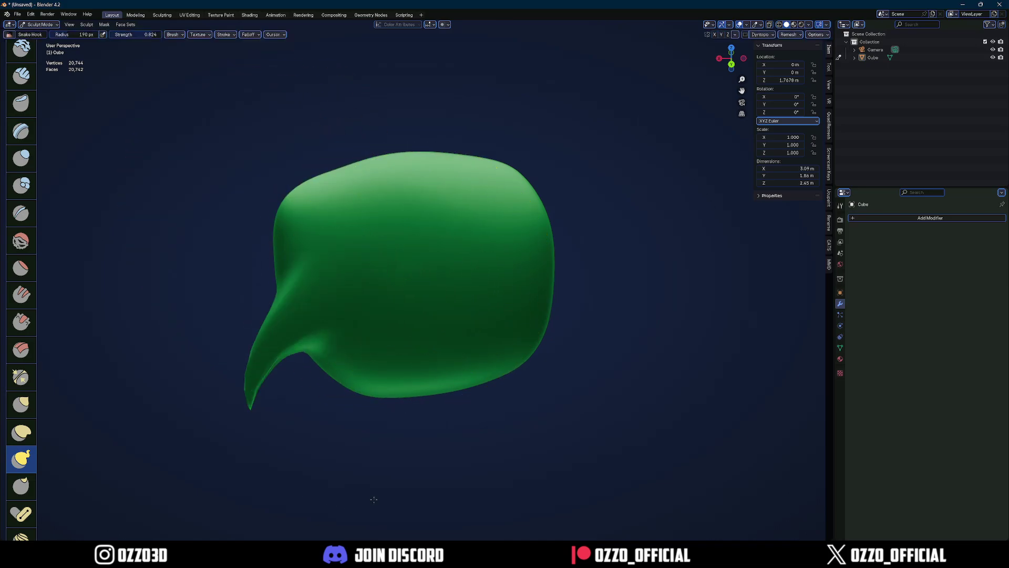
left_click_drag(440, 342, 507, 457)
left_click_drag(523, 294, 624, 304)
left_click_drag(487, 245, 544, 144)
left_click_drag(326, 215, 215, 182)
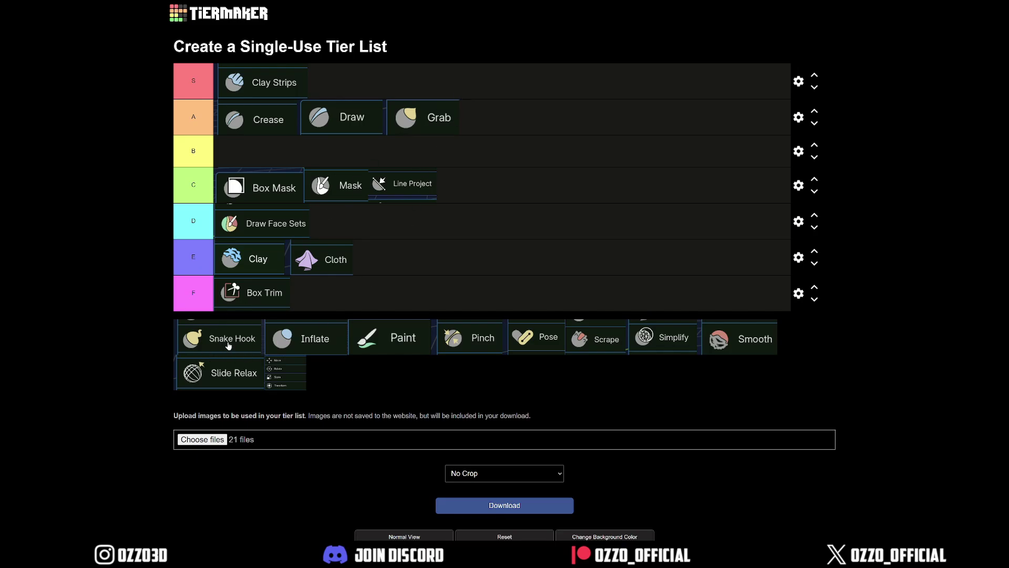
left_click_drag(228, 344, 357, 84)
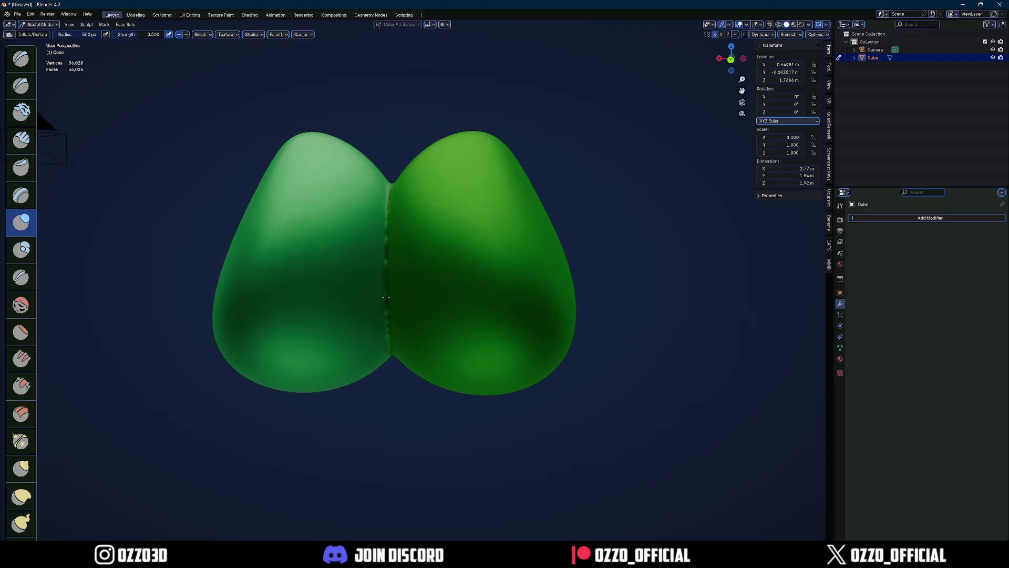
Step: Switch to Blender, swell the mirrored lobes with the Inflate brush at a 500 px radius, and rank Inflate in tier S in TierMaker
left_click(488, 303)
middle_click_drag(489, 304, 311, 244)
left_click_drag(320, 258, 366, 309)
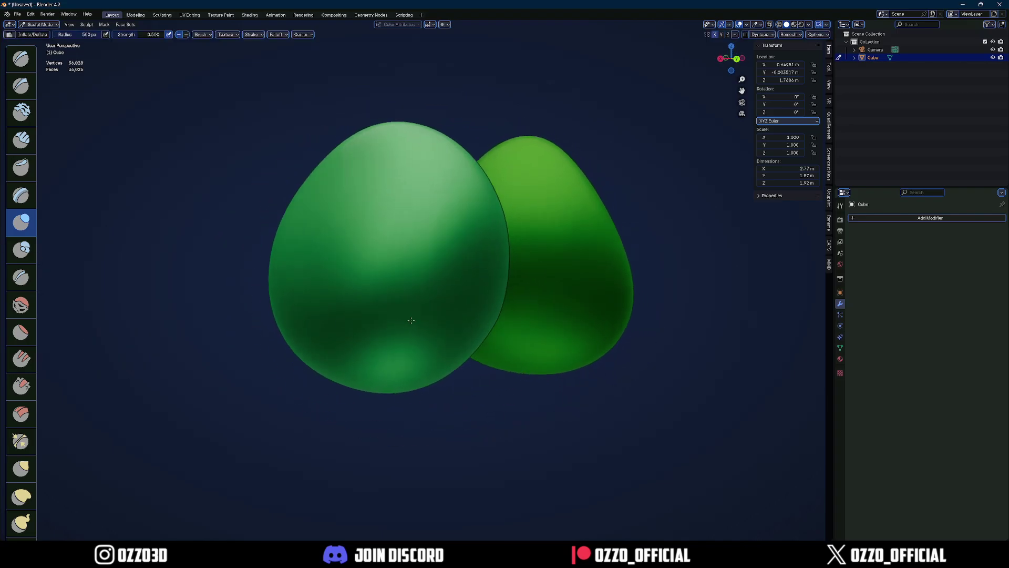
left_click_drag(411, 247, 410, 253)
mouse_move(410, 252)
middle_mouse_down()
mouse_move(401, 254)
mouse_move(436, 275)
mouse_move(399, 261)
mouse_move(405, 299)
middle_mouse_up()
scroll(399, 261, "down", 2)
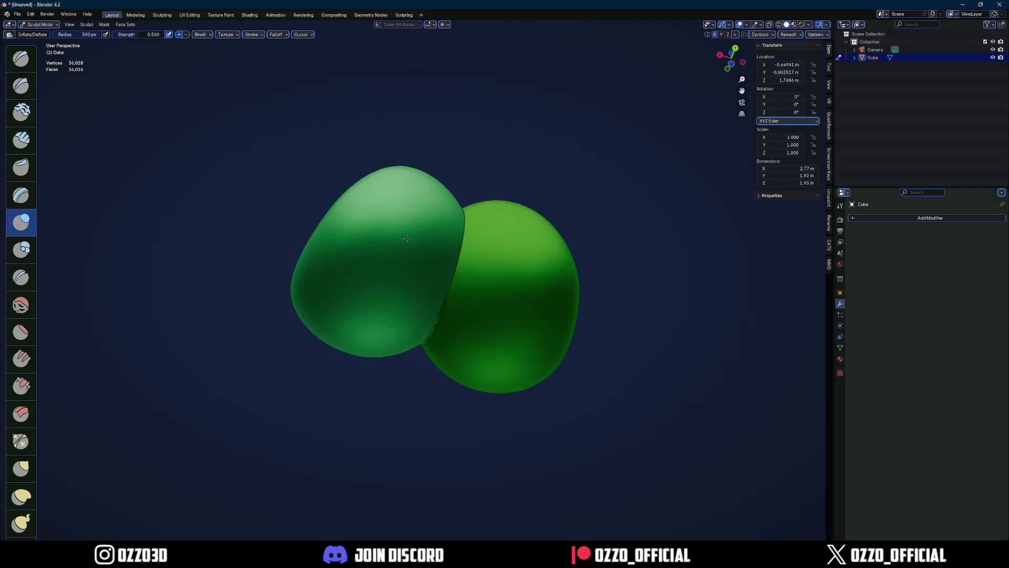
left_click_drag(404, 300, 463, 326)
mouse_move(463, 325)
middle_mouse_down()
mouse_move(426, 339)
mouse_move(473, 259)
mouse_move(424, 208)
middle_mouse_up()
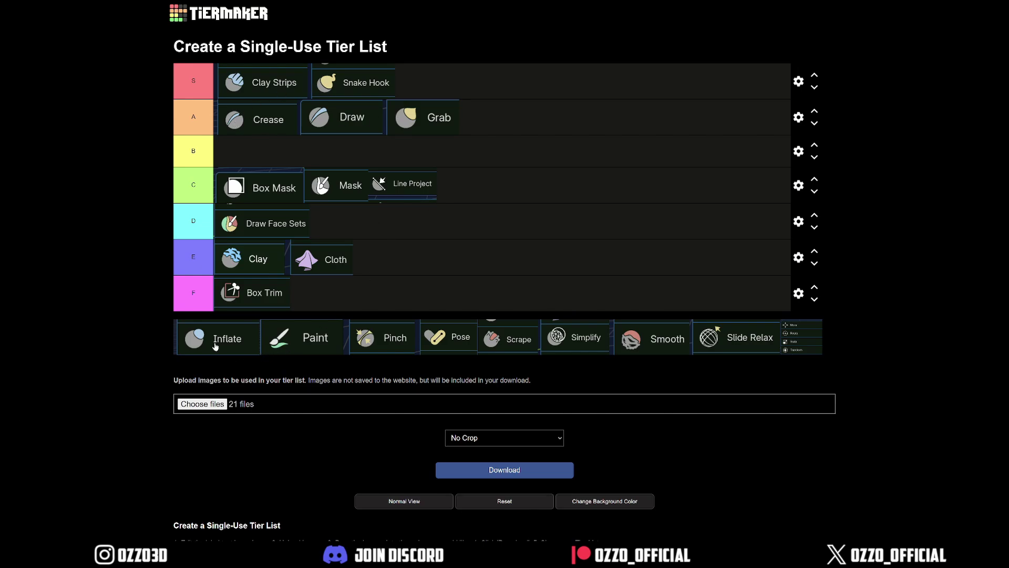
left_click_drag(209, 344, 439, 84)
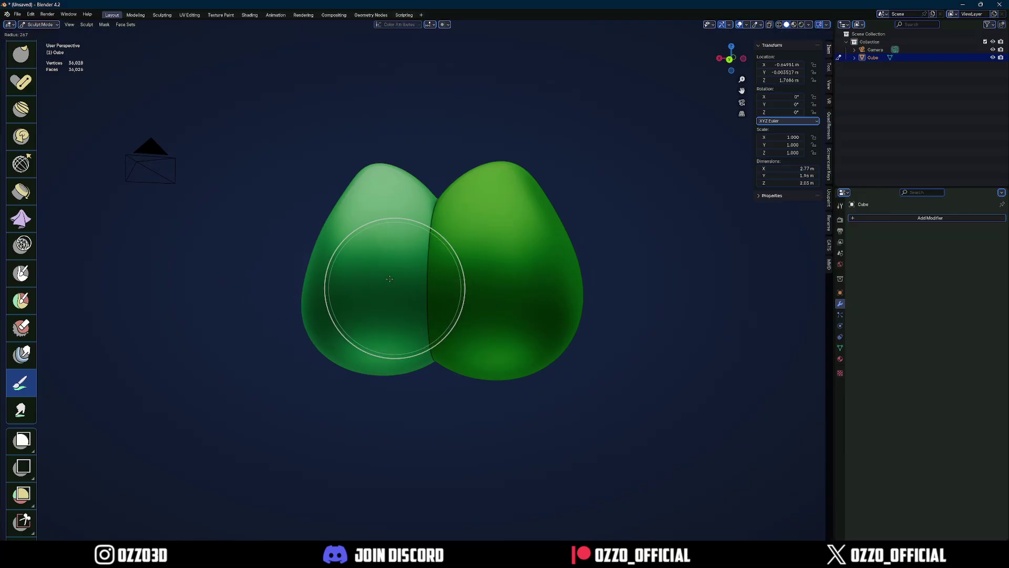
Step: Switch to Blender, paint across both lobes with the Paint brush at a 311 px radius, and swap the primary colour to white
mouse_move(394, 285)
middle_mouse_down()
mouse_move(466, 259)
mouse_move(448, 236)
middle_mouse_up()
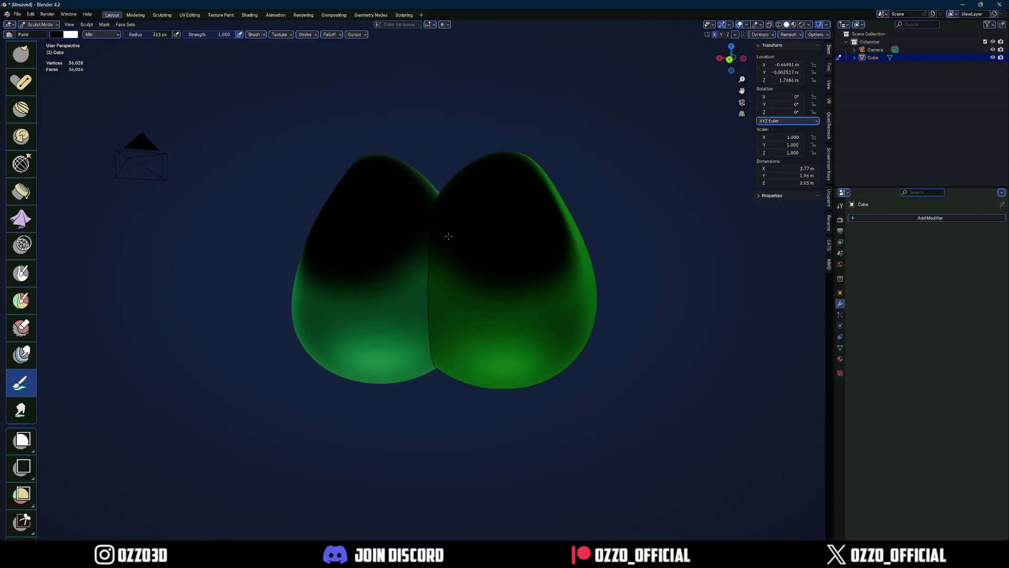
mouse_move(448, 236)
left_mouse_down()
mouse_move(547, 285)
mouse_move(529, 315)
mouse_move(502, 226)
mouse_move(542, 259)
left_mouse_up()
key("x")
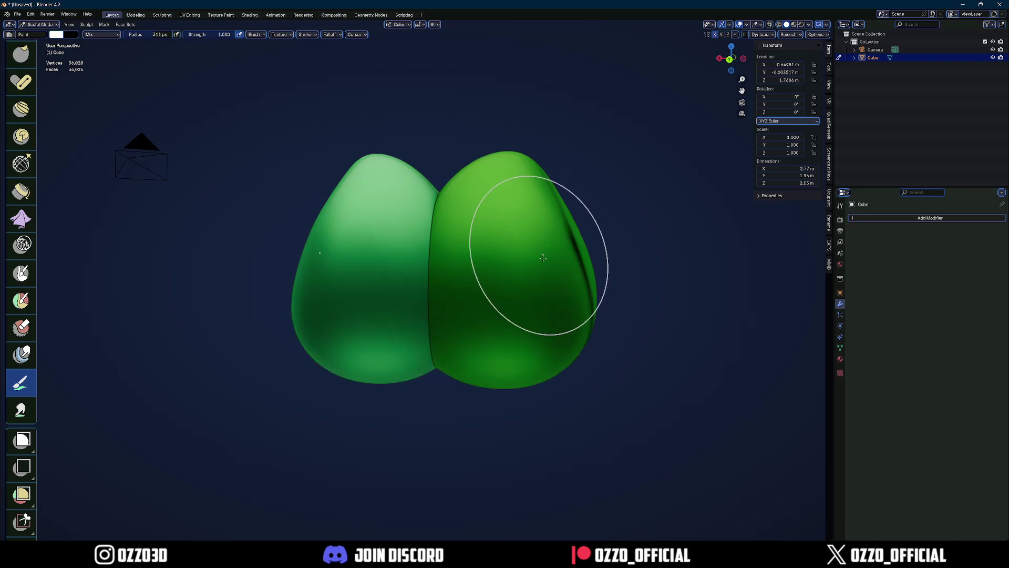
mouse_move(543, 257)
middle_mouse_down()
mouse_move(435, 289)
mouse_move(448, 391)
middle_mouse_up()
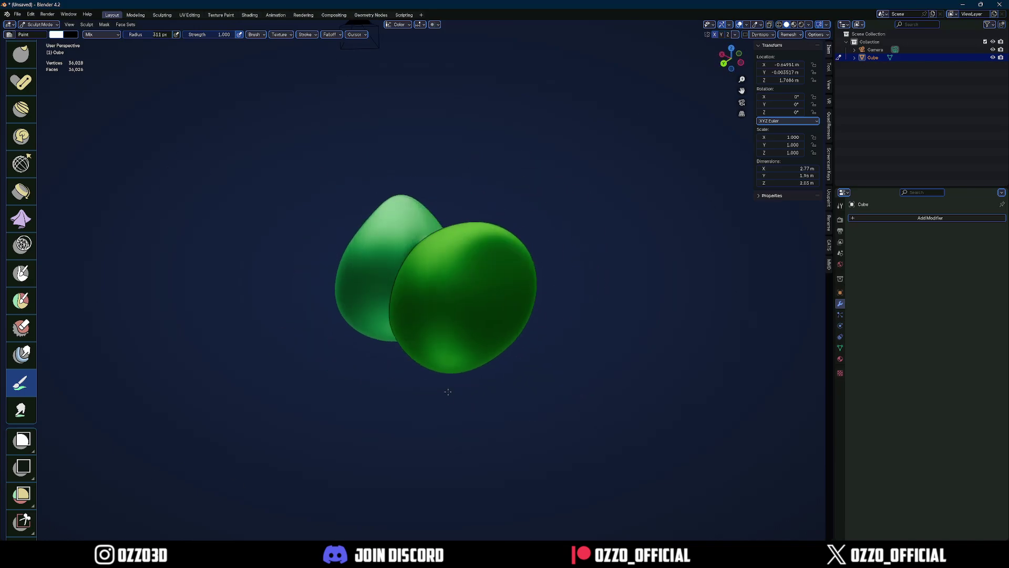
middle_click_drag(437, 222, 489, 184)
scroll(486, 184, "up", 2)
scroll(21, 249, "up", 5)
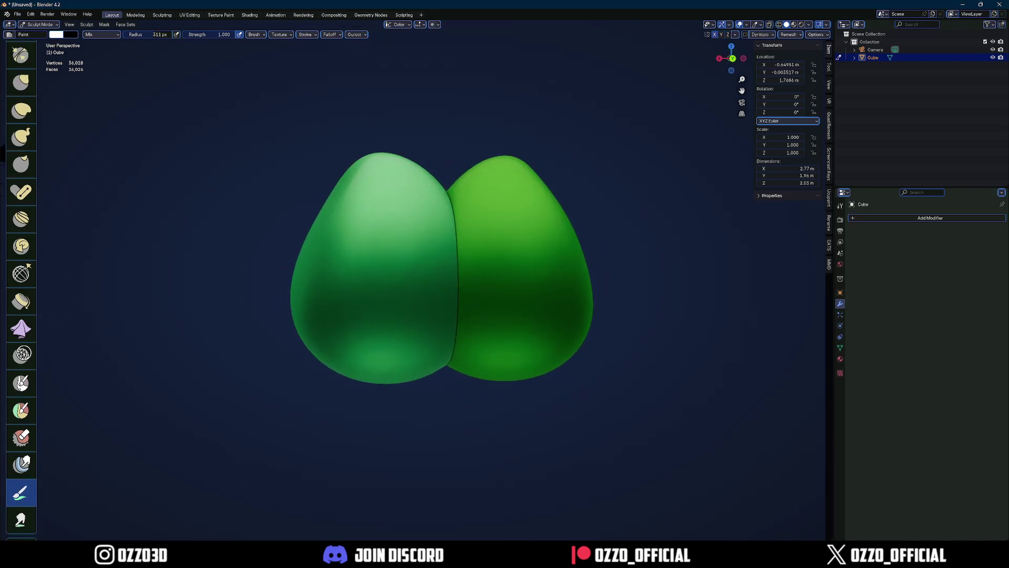
scroll(18, 270, "up", 3)
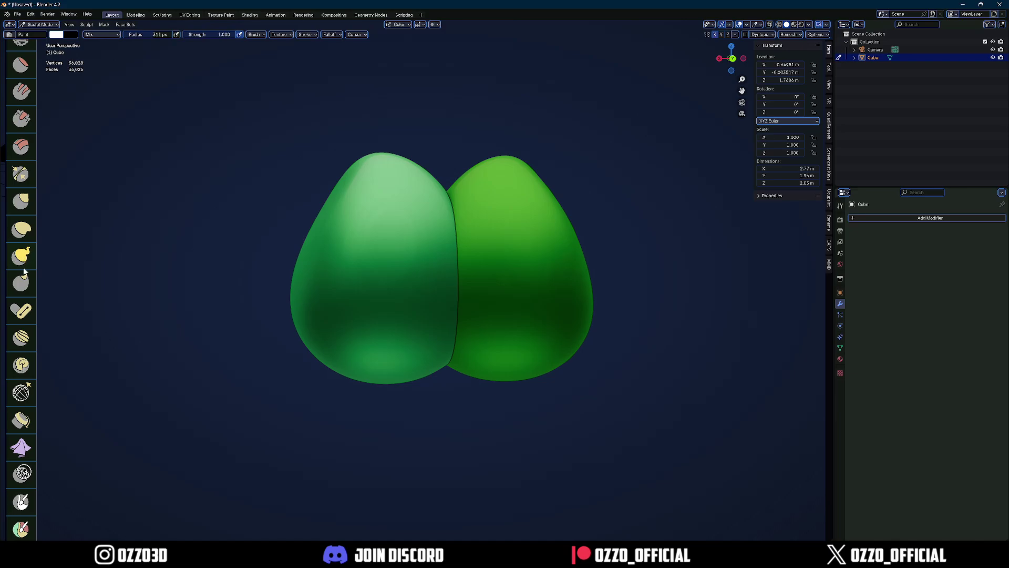
Step: Reduce the Paint brush radius to 175 px
mouse_move(372, 274)
middle_mouse_down()
mouse_move(344, 285)
mouse_move(374, 282)
middle_mouse_up()
scroll(374, 282, "up", 1)
key("f")
left_click(377, 282)
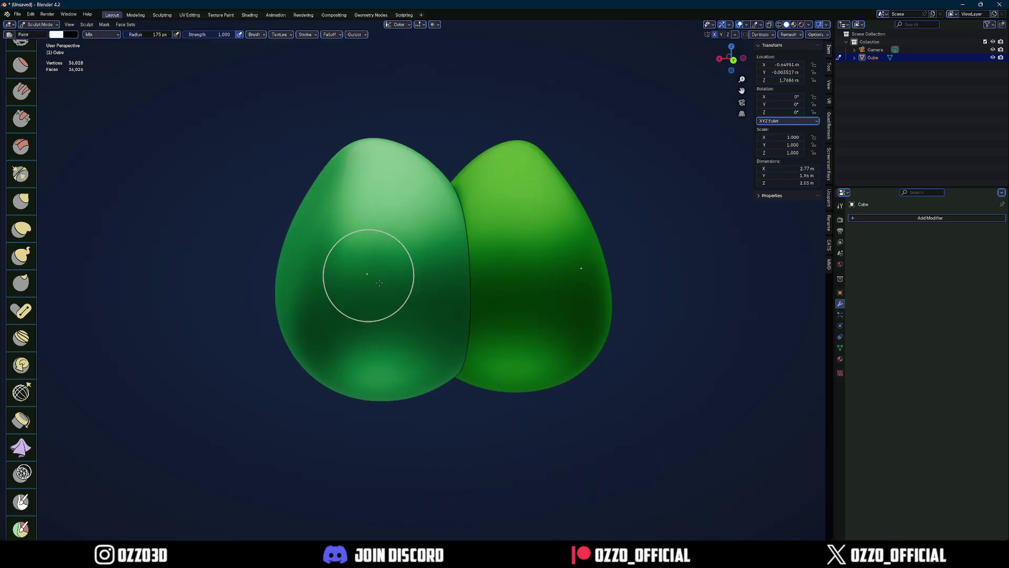
Step: Try painting a dark diagonal stripe down the mirrored lobes, and undo the stroke
mouse_move(379, 283)
left_mouse_down()
mouse_move(355, 275)
mouse_move(349, 345)
left_mouse_up()
scroll(349, 344, "down", 3)
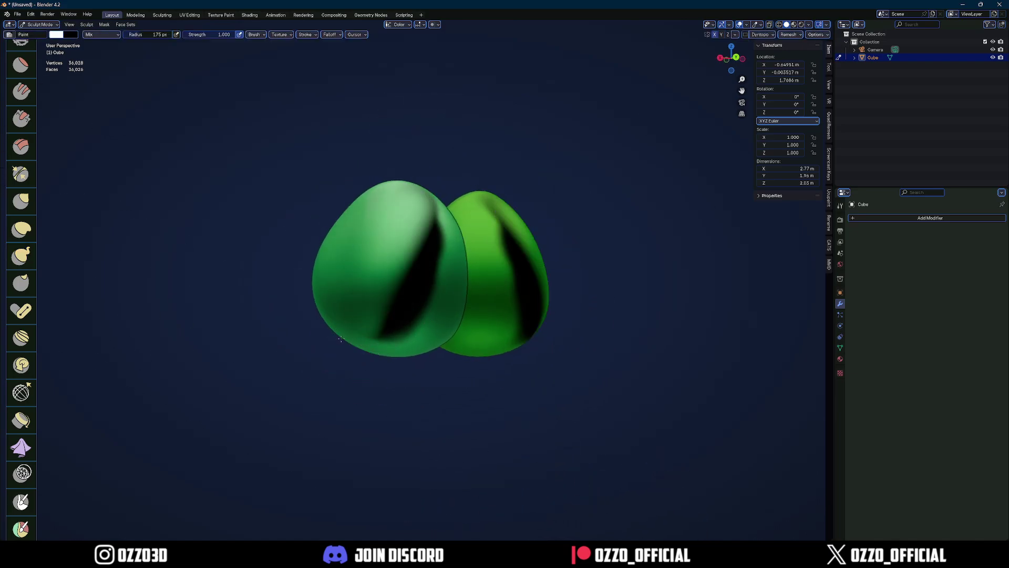
key("ctrl+z")
Step: Rank Paint in tier B in TierMaker
middle_click_drag(377, 266, 207, 263)
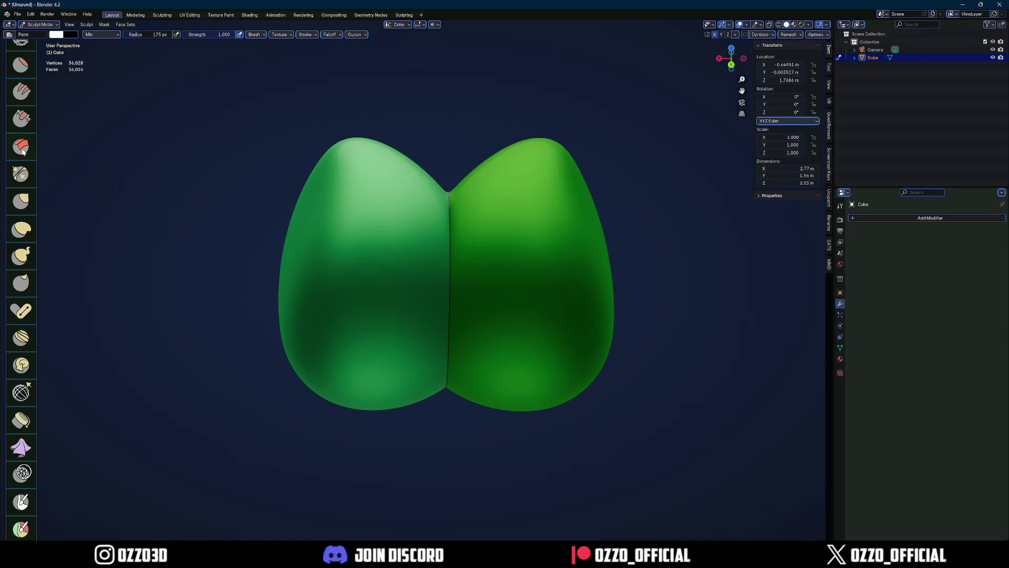
scroll(23, 152, "up", 2)
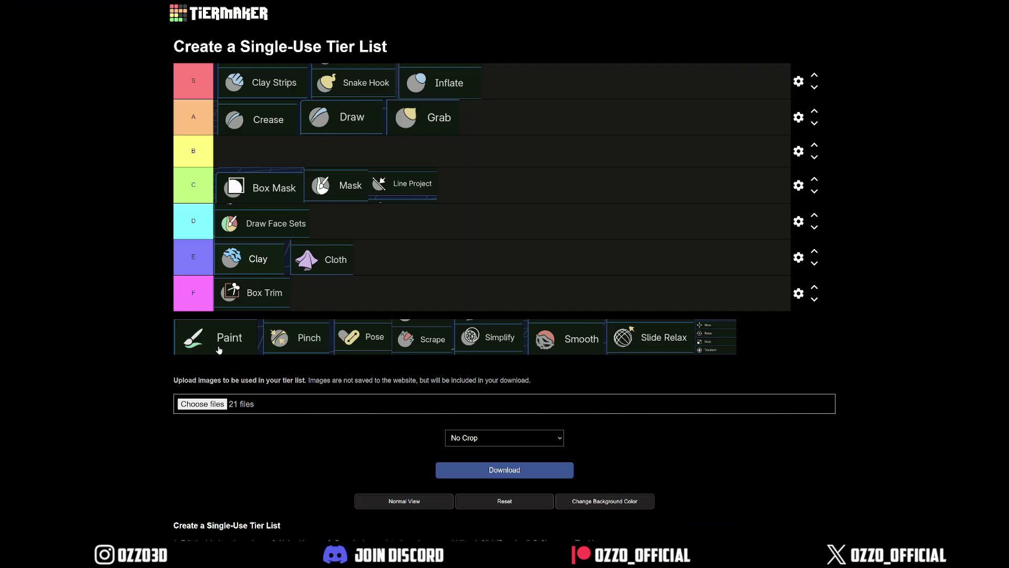
left_click_drag(219, 349, 252, 153)
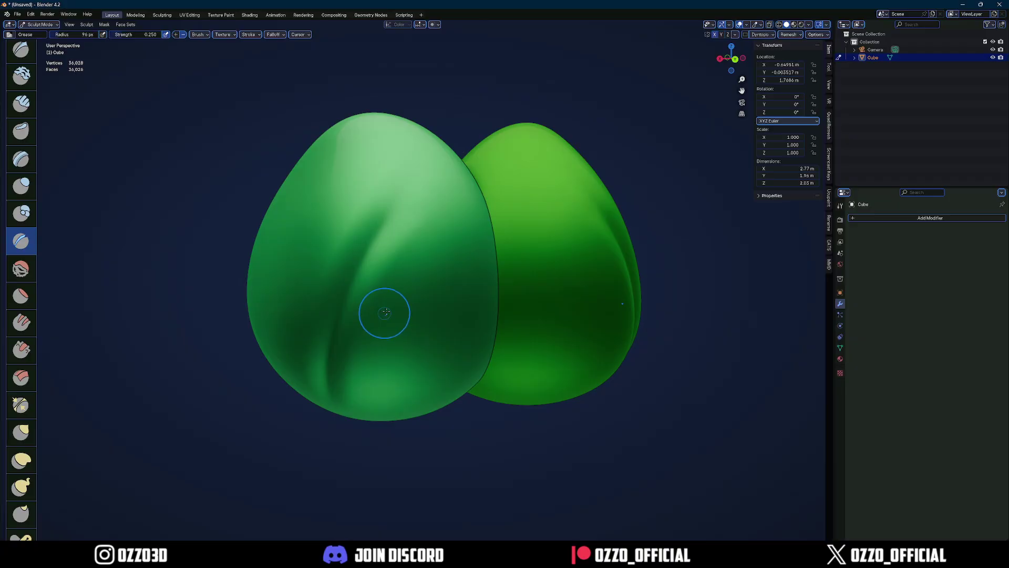
Step: Switch to Blender, sharpen the diagonal crease on the lobe with the Pinch brush, and rank Pinch in tier D in TierMaker
middle_click_drag(383, 311, 363, 318)
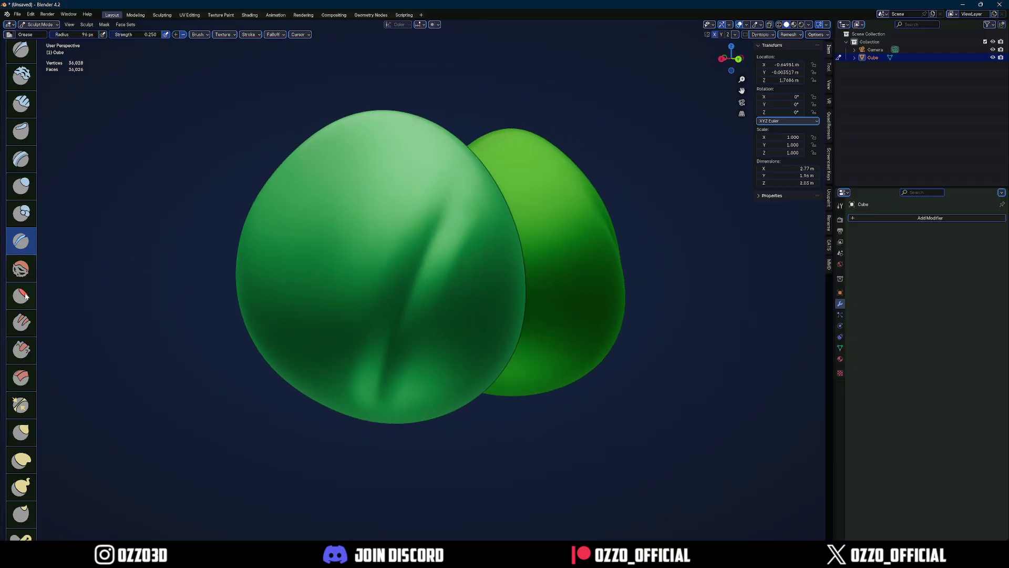
left_click(21, 405)
scroll(455, 331, "up", 3)
scroll(455, 331, "down", 2)
scroll(467, 171, "up", 2)
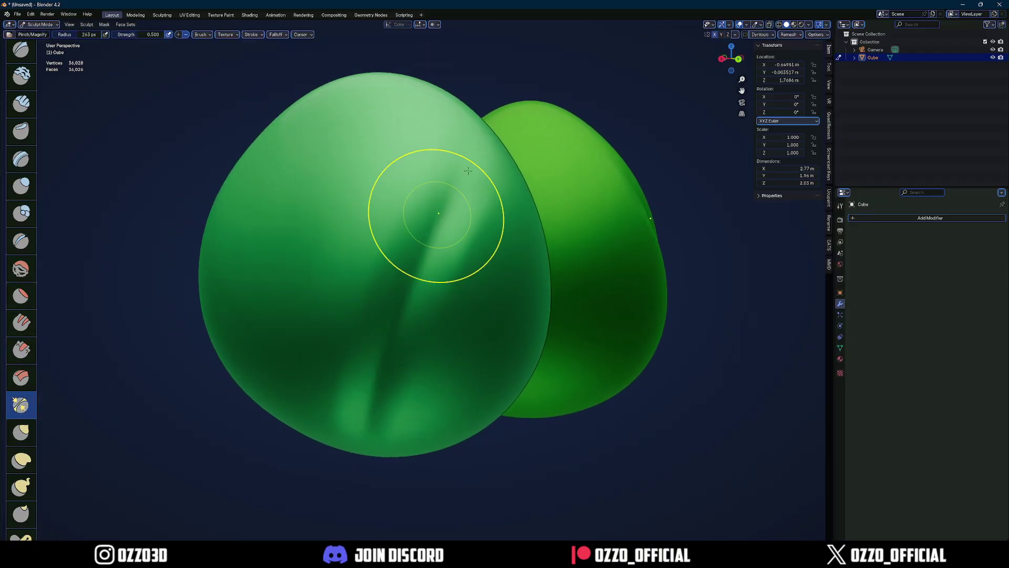
left_click_drag(465, 166, 386, 397)
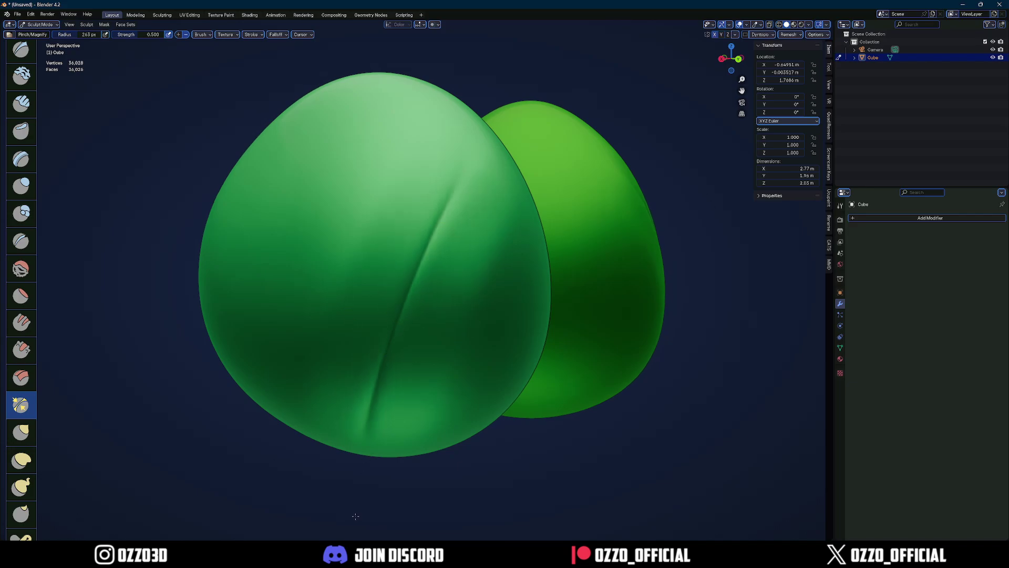
middle_click_drag(355, 516, 107, 283)
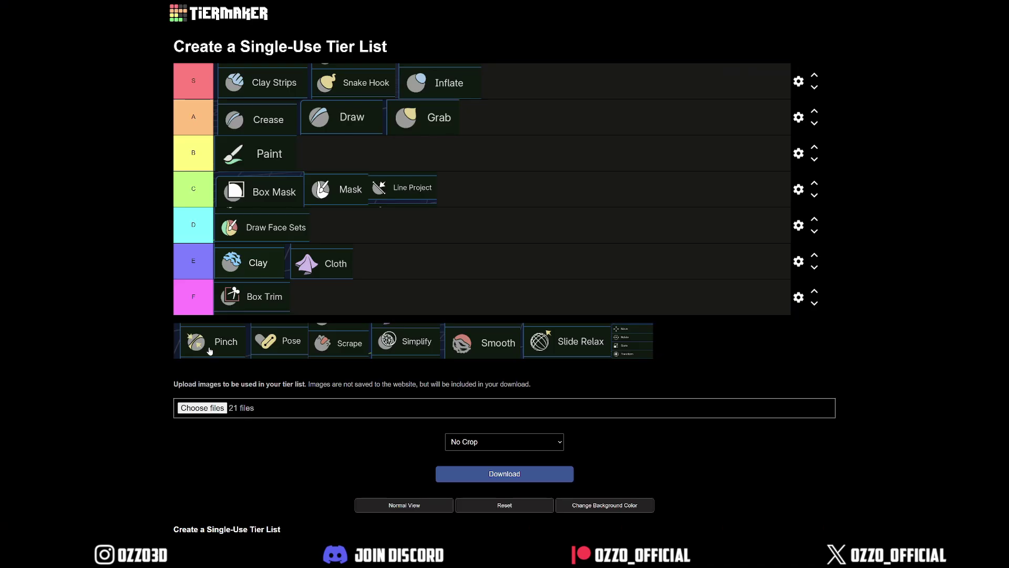
left_click_drag(210, 347, 362, 232)
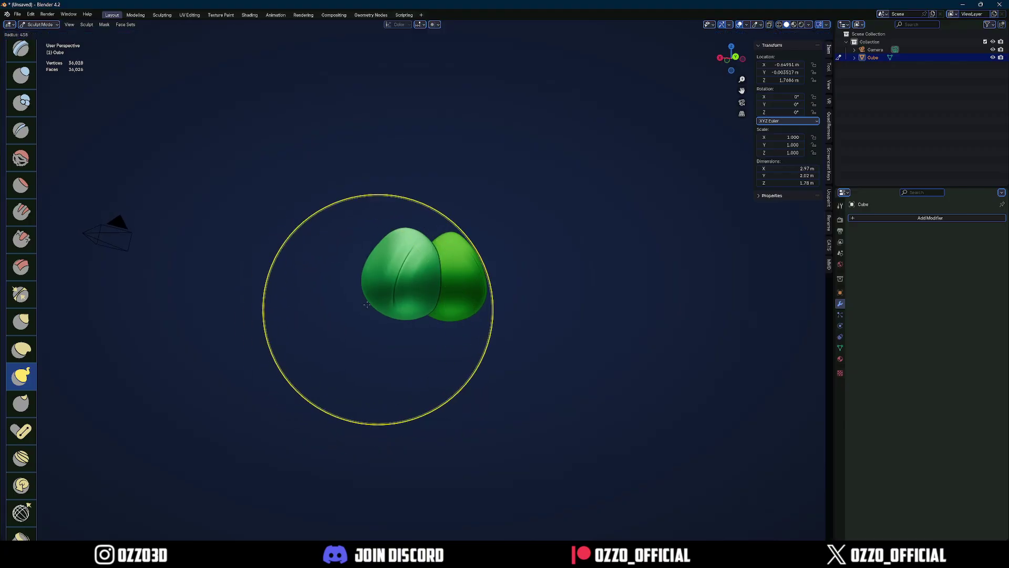
Step: Switch to Blender, stretch both lobes downward into two long legs with Snake Hook, and remesh the model
mouse_move(410, 304)
left_mouse_down()
mouse_move(405, 292)
mouse_move(405, 441)
left_mouse_up()
middle_click_drag(405, 441, 418, 362)
left_click_drag(417, 362, 394, 484)
middle_click_drag(395, 484, 367, 401)
key("bracketright")
key("bracketright")
key("bracketright")
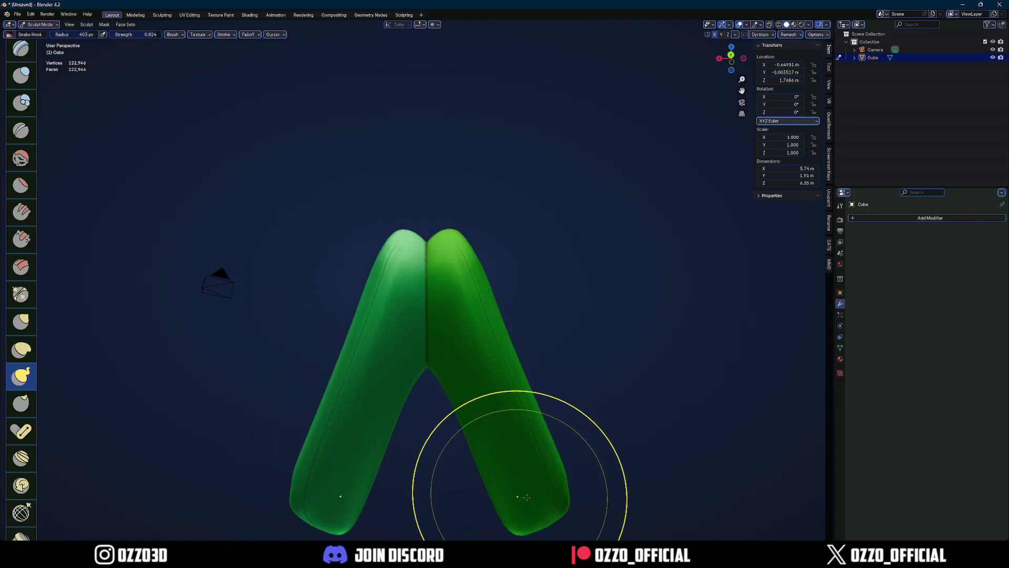
key("ctrl+r")
Step: Try the Pose brush at a 403 px radius on the mirrored legs, bending their lower ends and swinging both legs outward
left_click(21, 431)
mouse_move(399, 484)
middle_mouse_down()
mouse_move(410, 473)
mouse_move(418, 395)
middle_mouse_up()
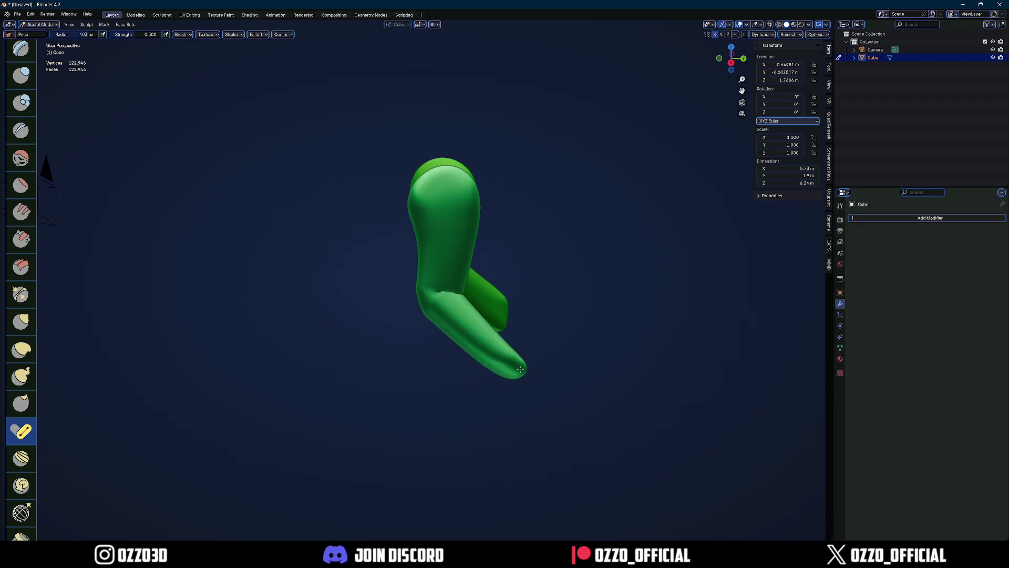
mouse_move(520, 369)
left_mouse_down()
mouse_move(338, 348)
mouse_move(507, 361)
mouse_move(545, 264)
left_mouse_up()
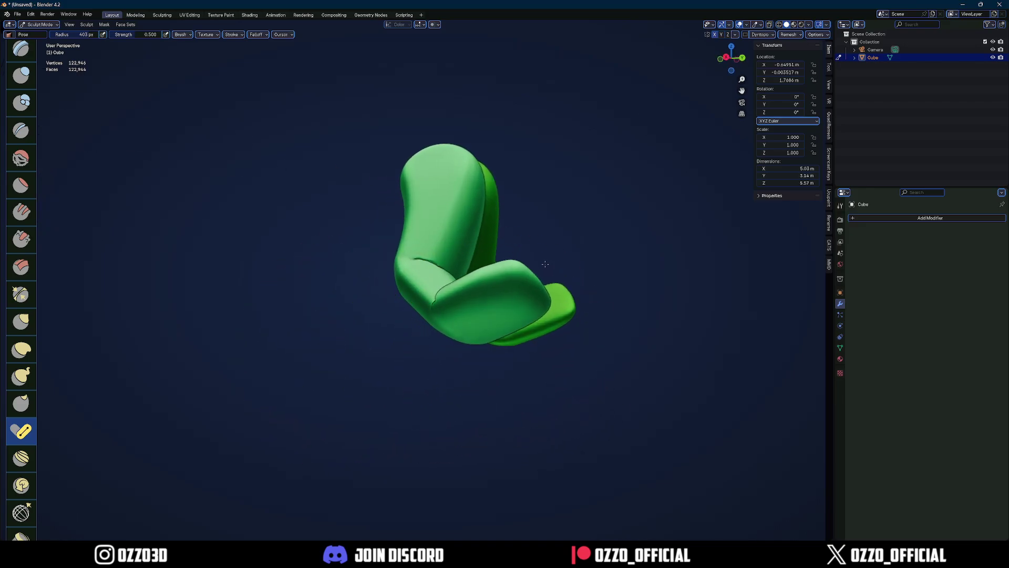
key("ctrl+z")
mouse_move(232, 234)
middle_mouse_down()
mouse_move(376, 228)
mouse_move(518, 322)
mouse_move(427, 356)
middle_mouse_up()
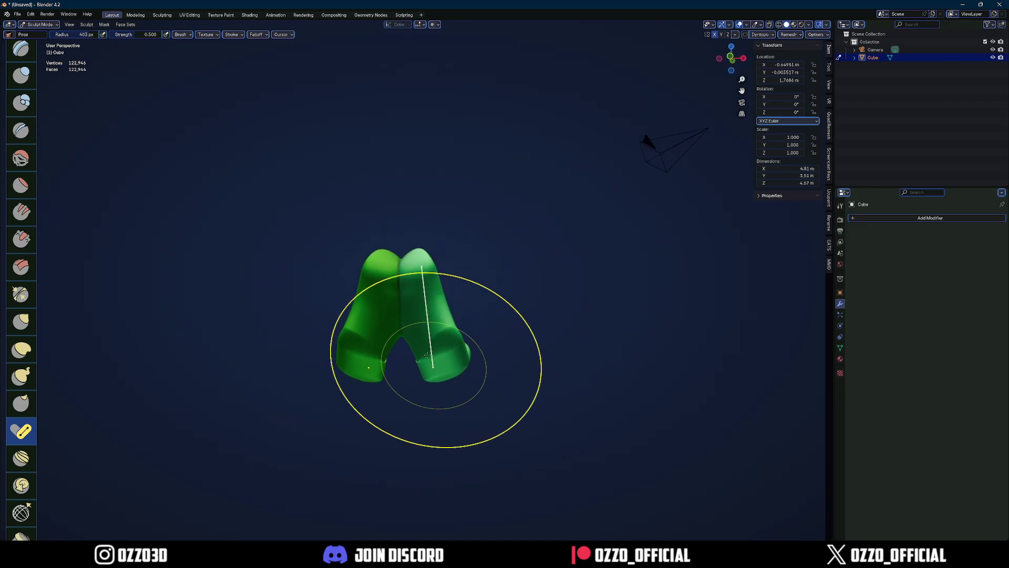
left_click_drag(427, 355, 320, 302)
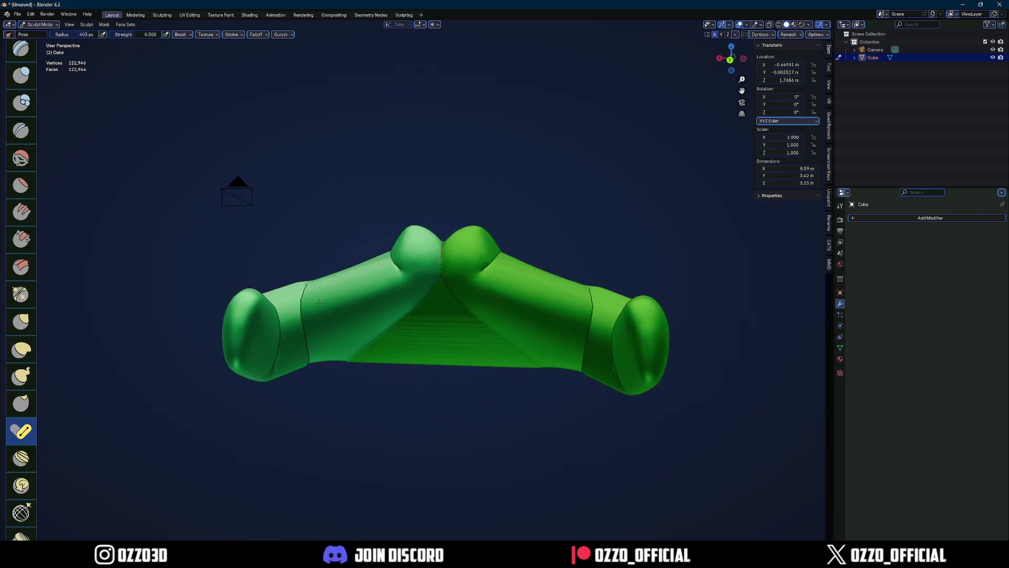
Step: Try the Pose brush on the legs from further angles, bending them forward into a seated pose, and undo the last two strokes
middle_click_drag(320, 302, 412, 428)
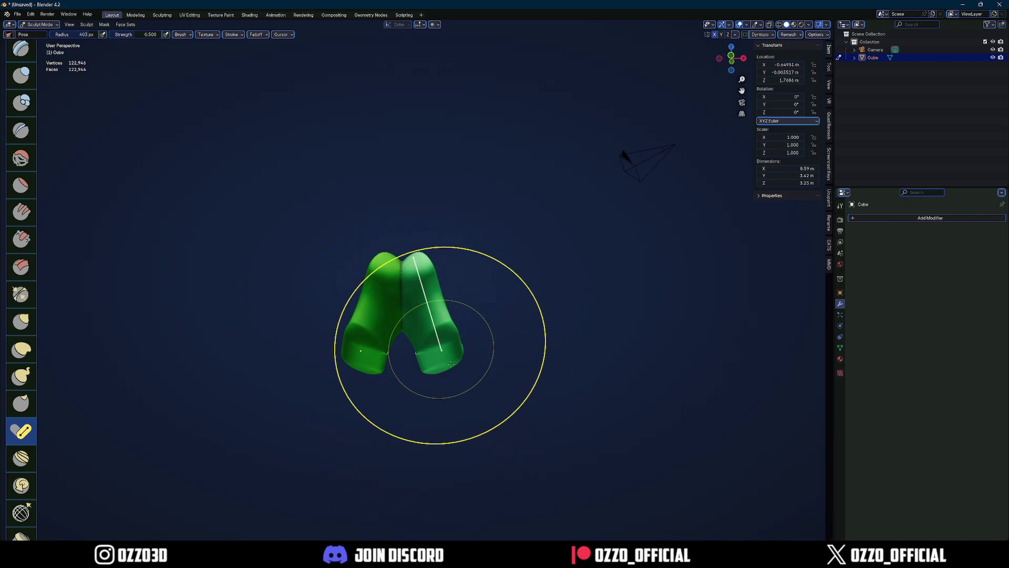
mouse_move(451, 363)
left_mouse_down()
mouse_move(535, 317)
mouse_move(513, 331)
mouse_move(424, 133)
mouse_move(436, 347)
mouse_move(473, 242)
mouse_move(436, 346)
left_mouse_up()
mouse_move(436, 347)
middle_mouse_down()
mouse_move(346, 335)
mouse_move(349, 293)
mouse_move(421, 388)
middle_mouse_up()
mouse_move(419, 351)
left_mouse_down()
mouse_move(368, 367)
mouse_move(588, 355)
mouse_move(514, 435)
left_mouse_up()
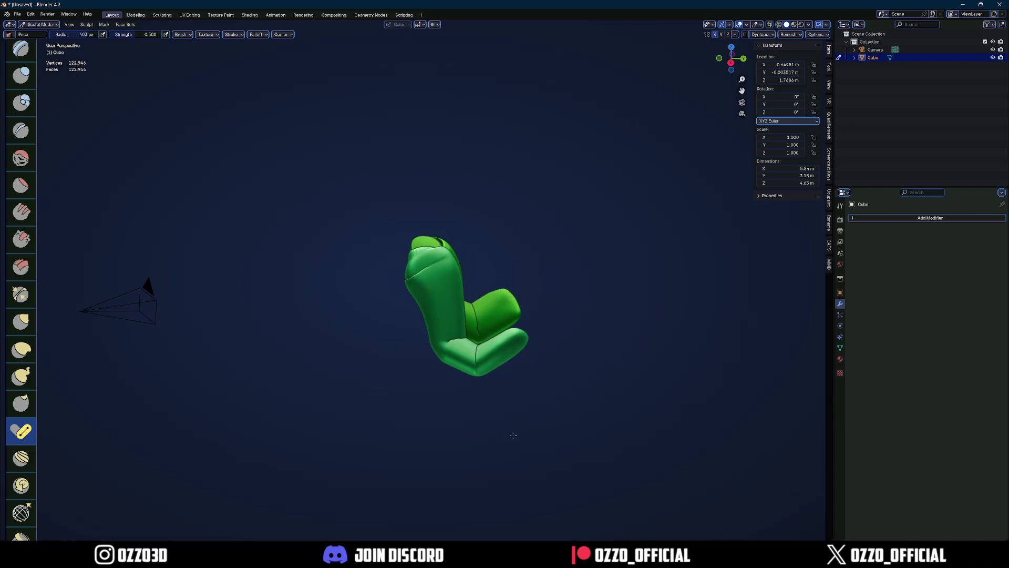
mouse_move(513, 415)
middle_mouse_down()
mouse_move(383, 383)
mouse_move(418, 386)
middle_mouse_up()
key("ctrl+z")
key("ctrl+z")
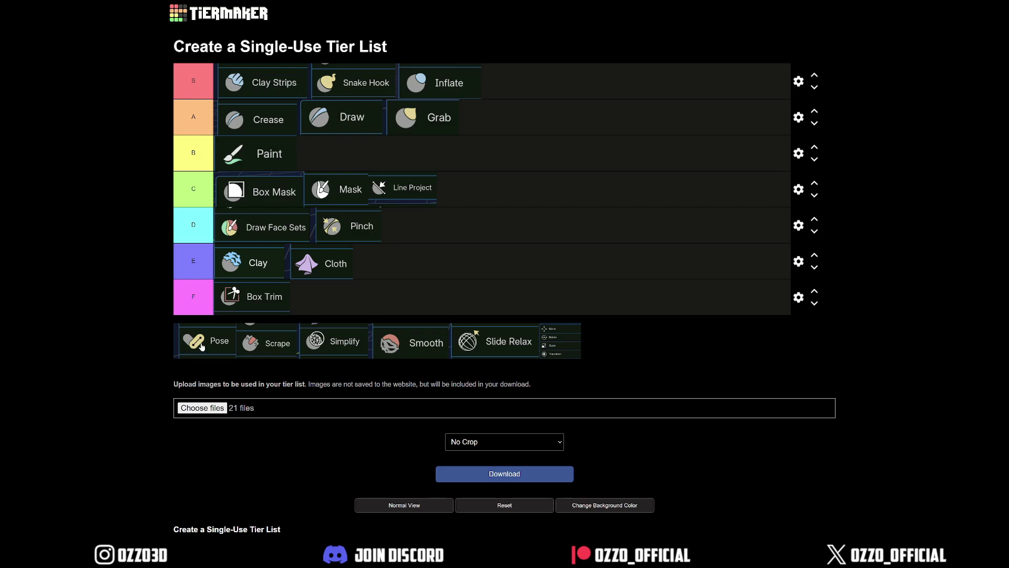
Step: Switch to TierMaker, rank Pose in tier E, and move Cloth down to tier F
left_click_drag(202, 347, 381, 266)
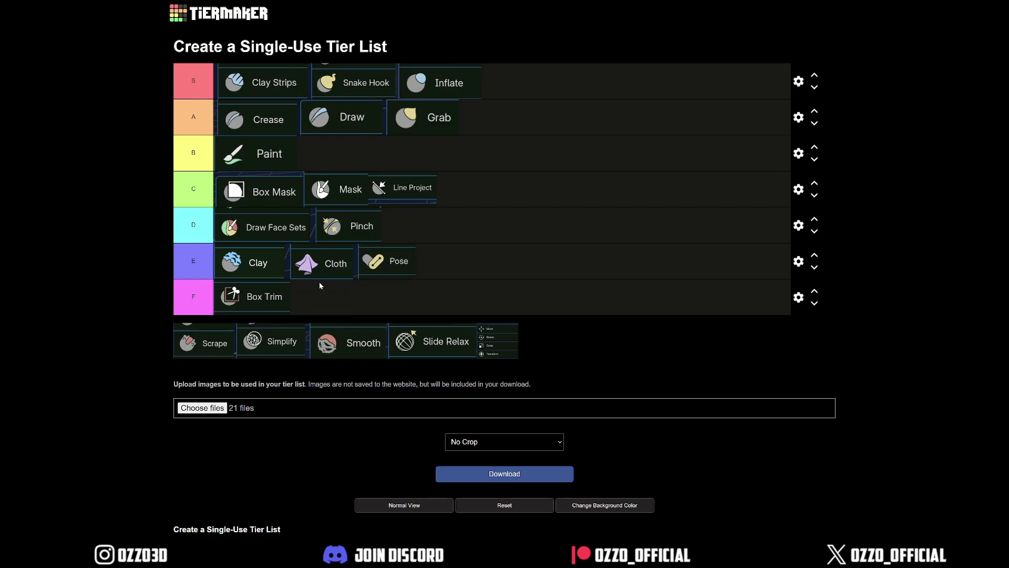
left_click_drag(319, 279, 330, 304)
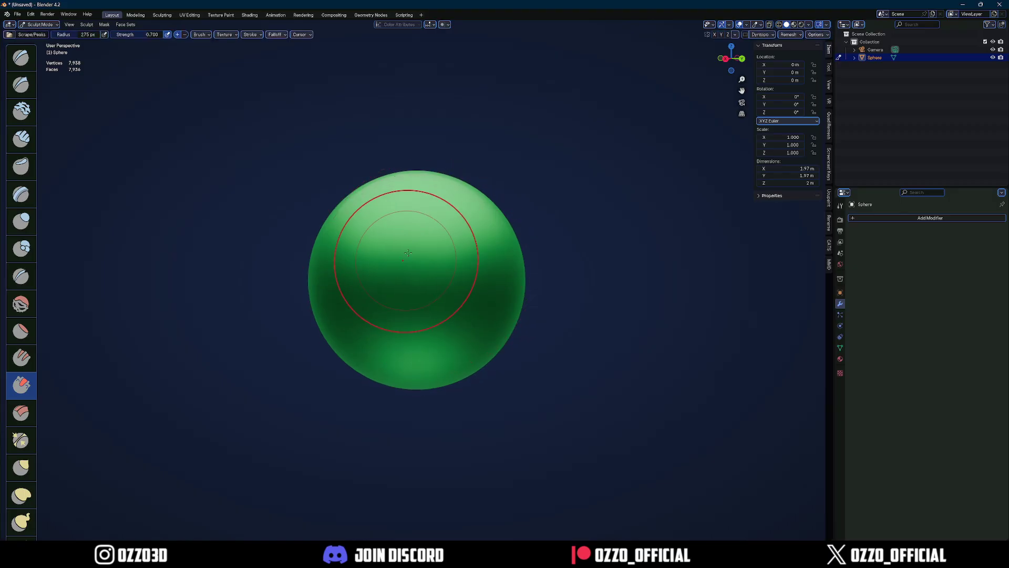
Step: In Blender, carve flat facets around the sphere with the Scrape brush, and rank Scrape in tier A in TierMaker
mouse_move(408, 254)
left_mouse_down()
mouse_move(392, 278)
mouse_move(425, 269)
mouse_move(385, 275)
left_mouse_up()
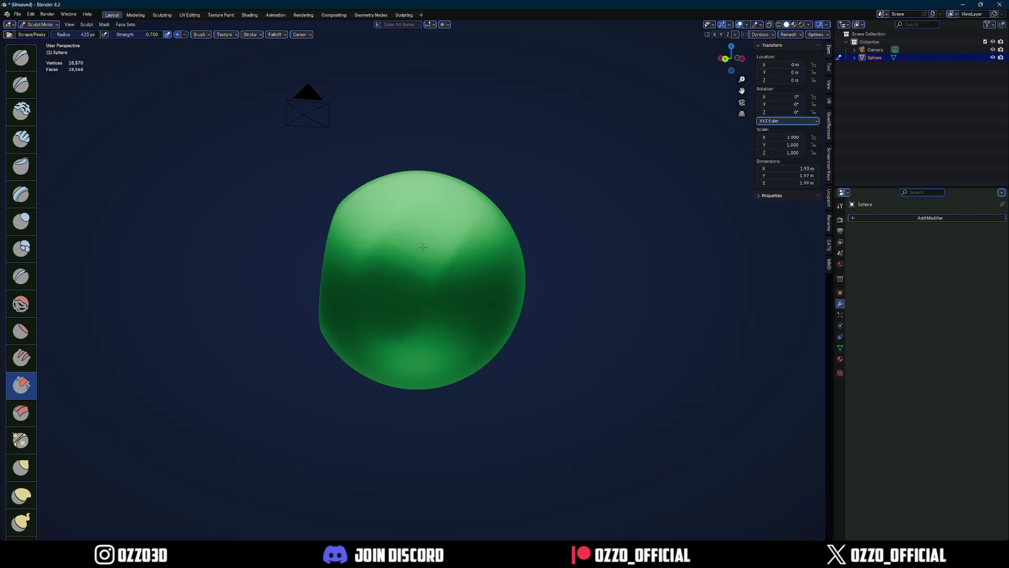
mouse_move(423, 247)
middle_mouse_down()
mouse_move(467, 272)
mouse_move(458, 299)
mouse_move(442, 221)
middle_mouse_up()
left_click_drag(441, 220, 394, 228)
mouse_move(395, 228)
middle_mouse_down()
mouse_move(480, 245)
mouse_move(416, 231)
mouse_move(474, 282)
mouse_move(363, 247)
middle_mouse_up()
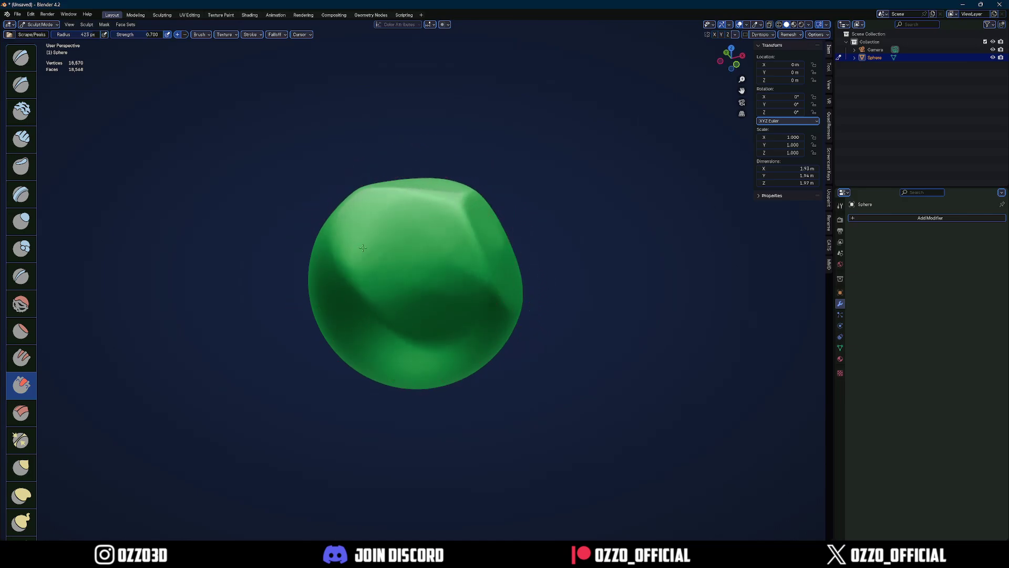
left_click_drag(363, 248, 396, 308)
mouse_move(396, 309)
middle_mouse_down()
mouse_move(436, 263)
mouse_move(417, 327)
middle_mouse_up()
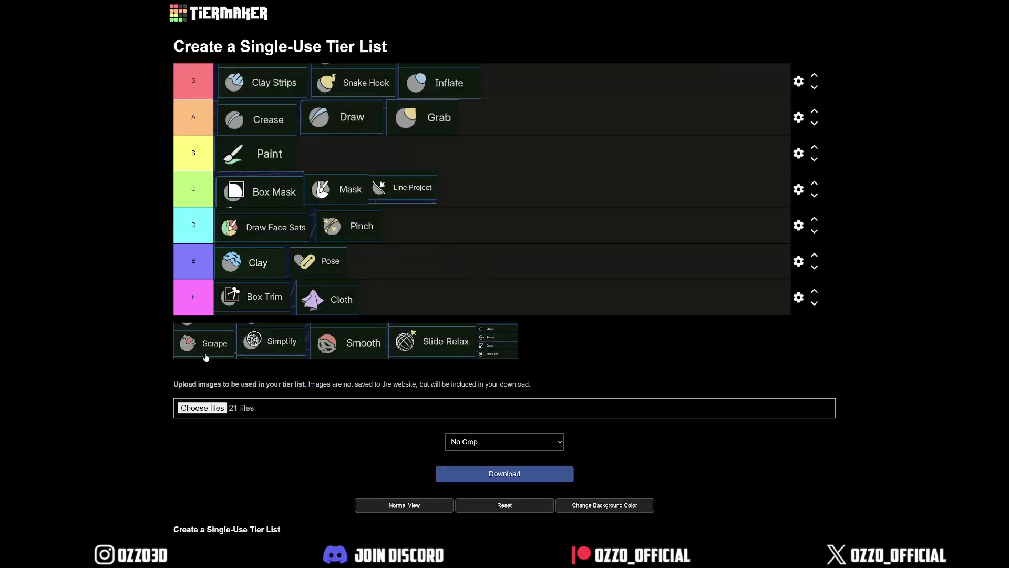
left_click_drag(205, 357, 499, 124)
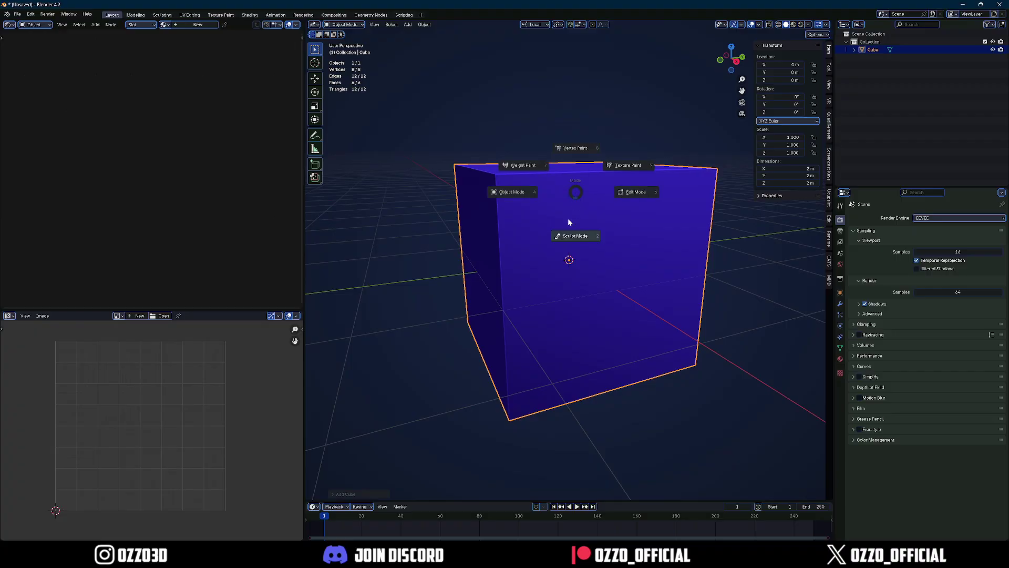
Step: In Blender, put the cube into Sculpt Mode with a maximized viewport and enable Dyntopo
left_click(578, 233)
key("ctrl+alt+space")
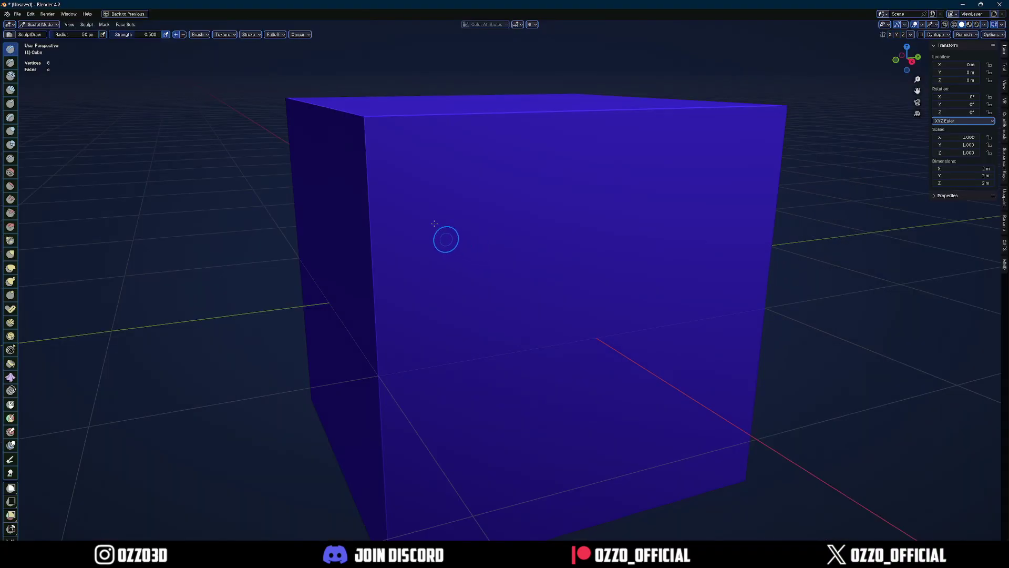
left_click(921, 36)
left_click(833, 53)
Step: Build up a thick ridge along the cube's upper front edge with the Clay Strips brush
key("c")
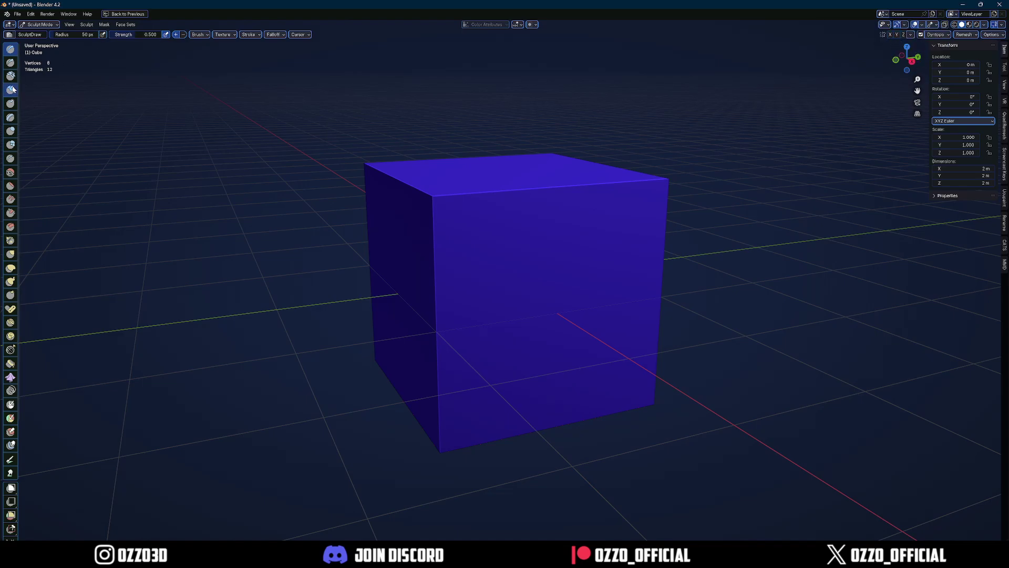
scroll(388, 166, "up", 8)
scroll(428, 198, "down", 2)
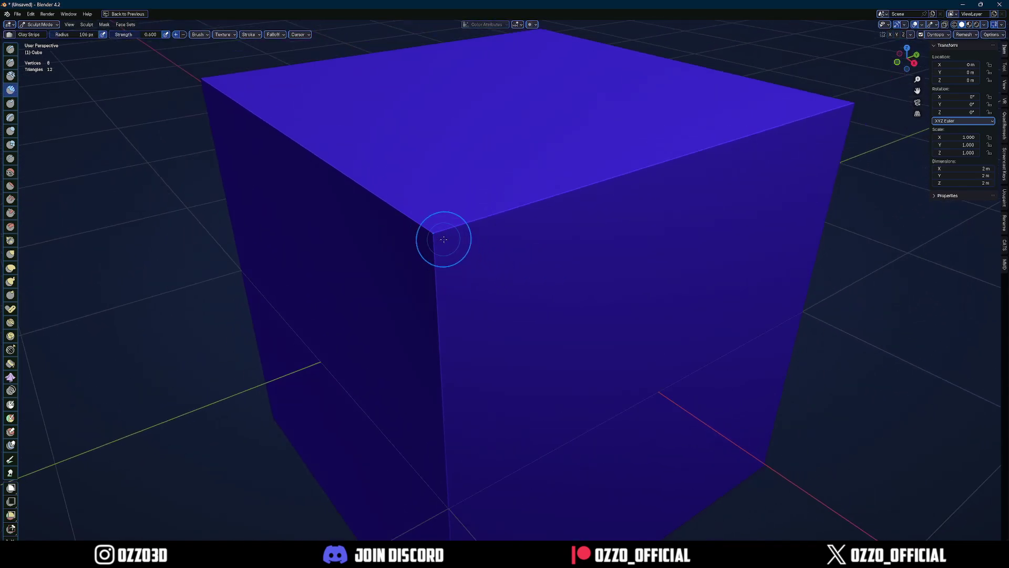
mouse_move(439, 221)
left_mouse_down()
mouse_move(605, 205)
mouse_move(479, 253)
mouse_move(654, 193)
left_mouse_up()
middle_click_drag(653, 193, 565, 232)
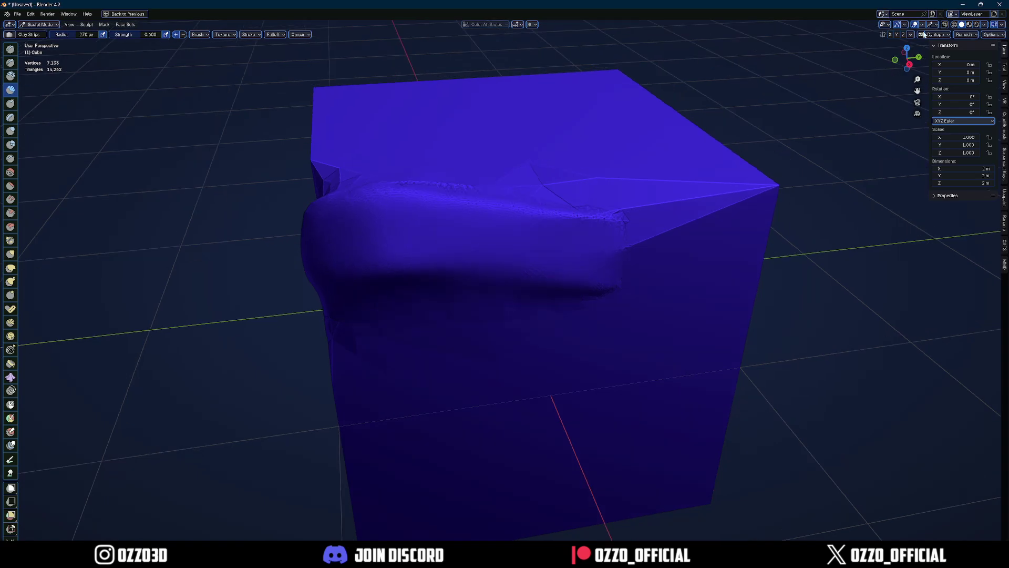
Step: Show the wireframe on the cube and add a smoothed Clay Strips stroke across another corner of its top face
left_click(905, 24)
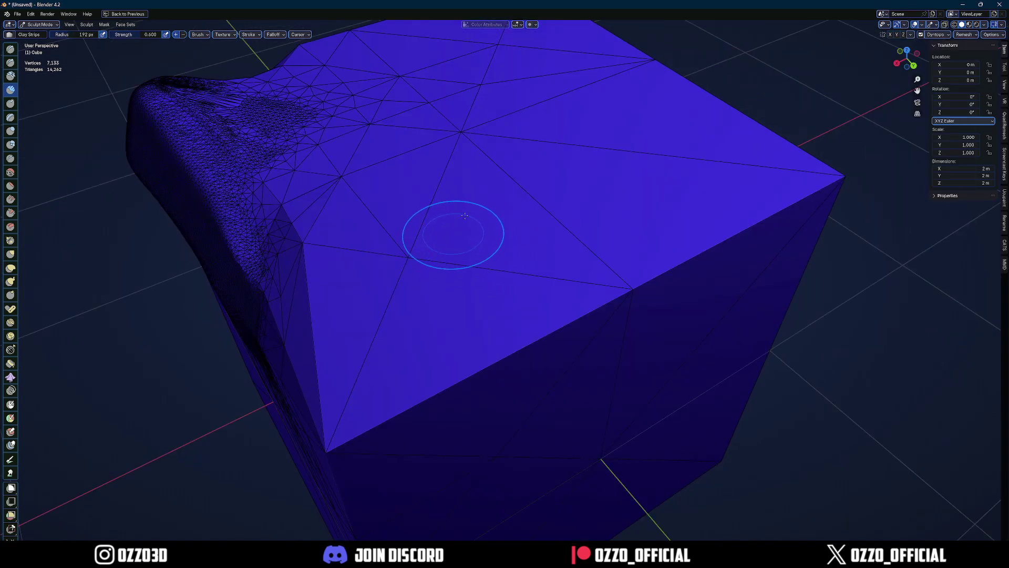
middle_click_drag(465, 216, 472, 202, "shift")
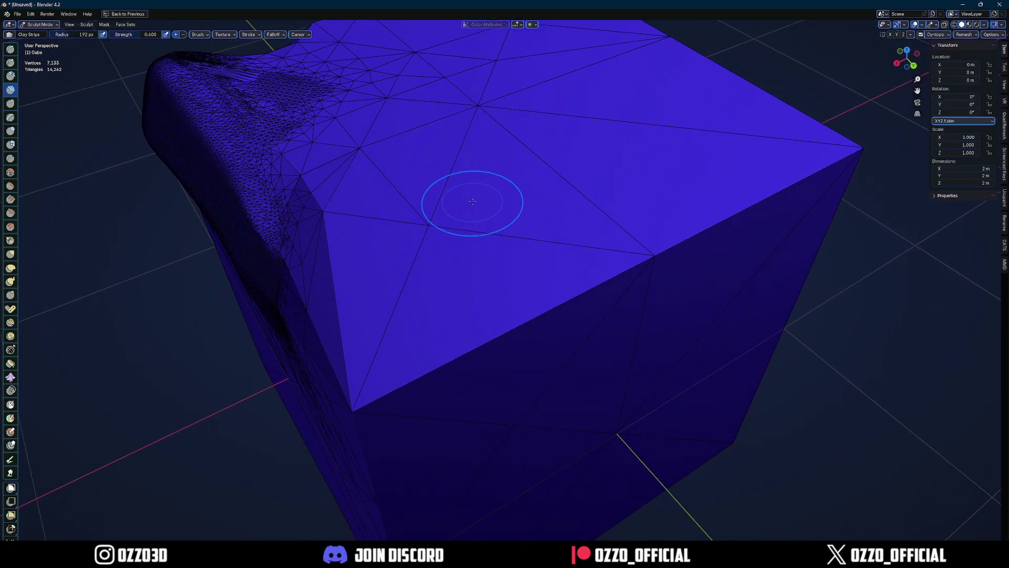
middle_click_drag(469, 244, 461, 230)
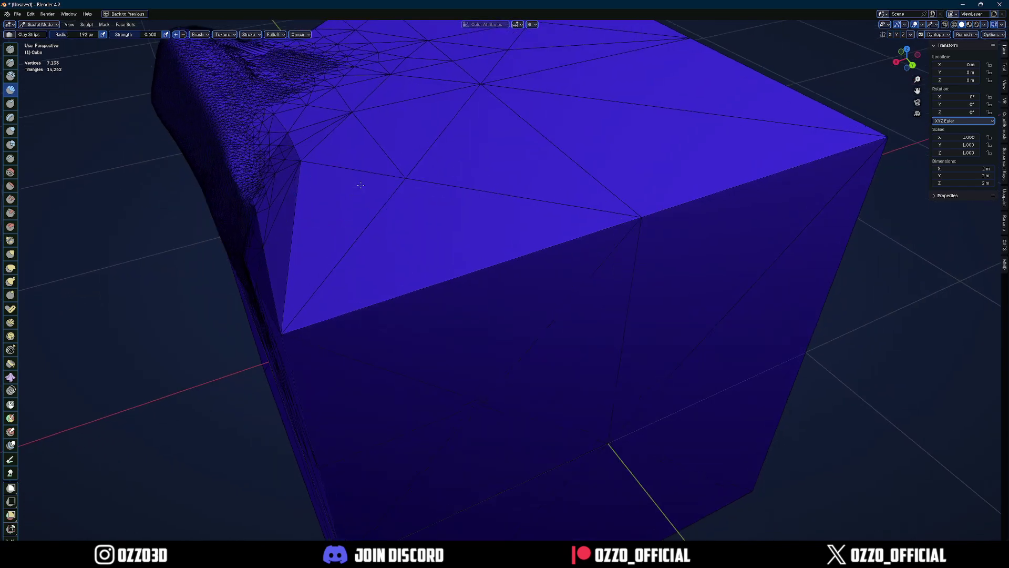
scroll(452, 226, "up", 1)
left_click_drag(263, 170, 546, 273)
scroll(513, 328, "down", 2)
middle_click_drag(512, 328, 502, 327)
mouse_move(502, 318)
left_mouse_down("shift")
mouse_move(502, 278)
mouse_move(373, 268)
left_mouse_up("shift")
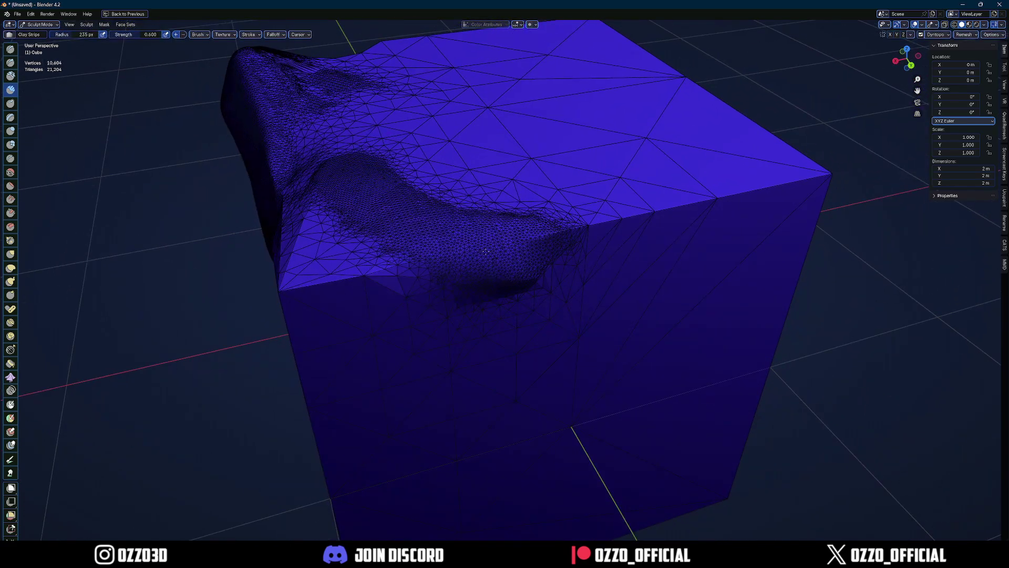
middle_click_drag(401, 265, 406, 258)
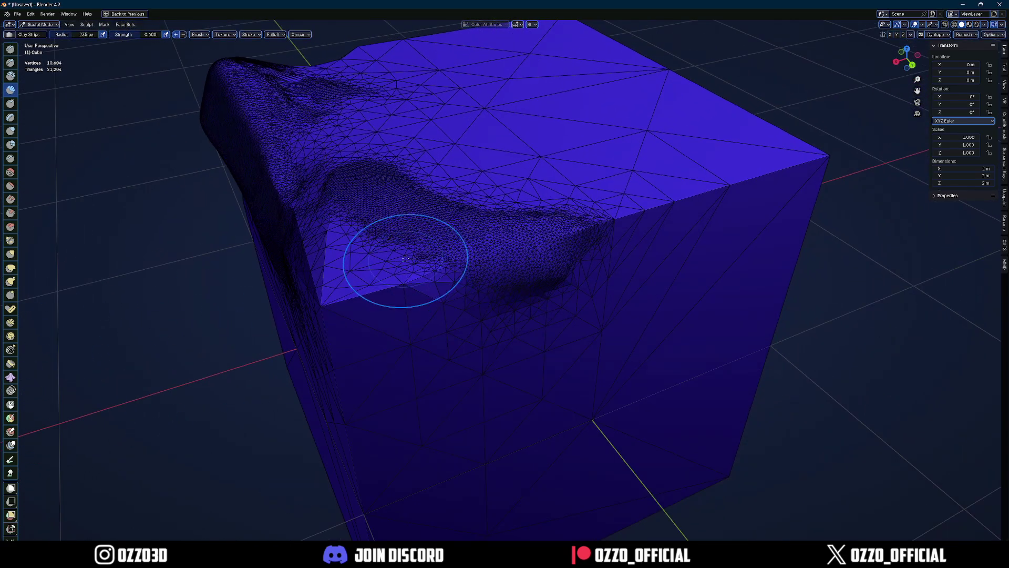
Step: Brush over the cube's top face and corners with Simplify, using a radius of up to 334 px, to even out the mesh density
left_click(11, 390)
mouse_move(425, 357)
middle_mouse_down()
mouse_move(405, 353)
mouse_move(549, 308)
mouse_move(440, 292)
mouse_move(450, 300)
middle_mouse_up()
left_click_drag(259, 252, 663, 244)
middle_click_drag(663, 243, 500, 261)
mouse_move(668, 124)
left_mouse_down()
mouse_move(383, 264)
mouse_move(334, 257)
left_mouse_up()
middle_click_drag(334, 257, 378, 304)
key("f")
mouse_move(379, 303)
left_mouse_down()
mouse_move(421, 158)
mouse_move(466, 156)
left_mouse_up()
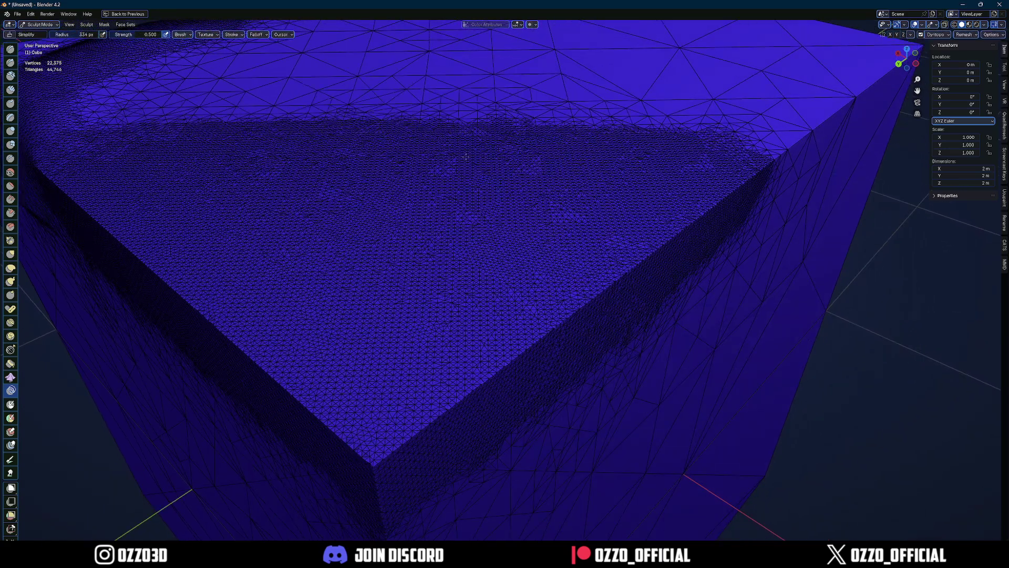
middle_click_drag(466, 156, 605, 195)
left_click_drag(604, 195, 203, 252)
mouse_move(202, 252)
middle_mouse_down()
mouse_move(341, 200)
mouse_move(412, 186)
middle_mouse_up()
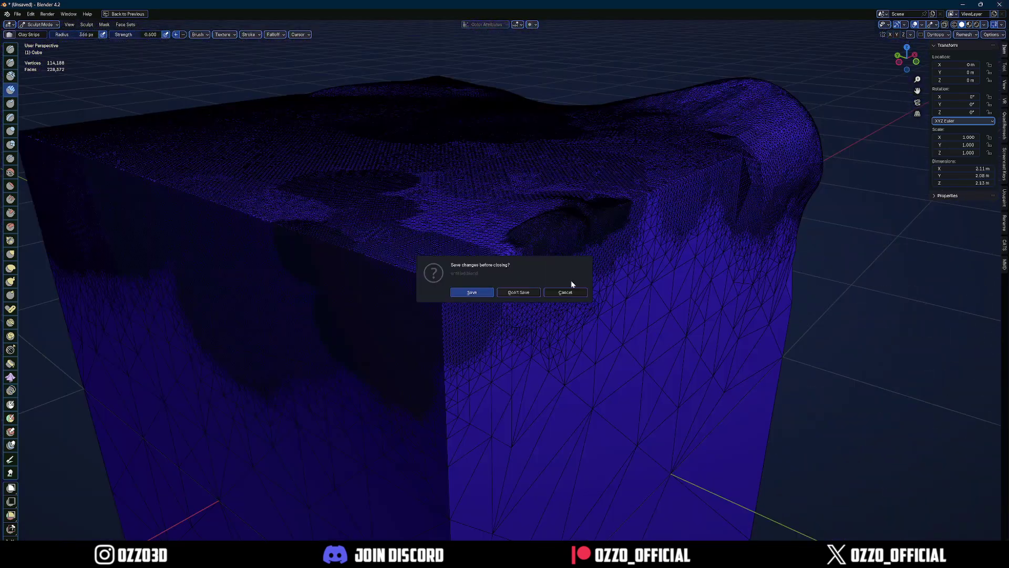
Step: Close the cube scene without saving and rank Simplify in tier A in TierMaker
left_click(519, 288)
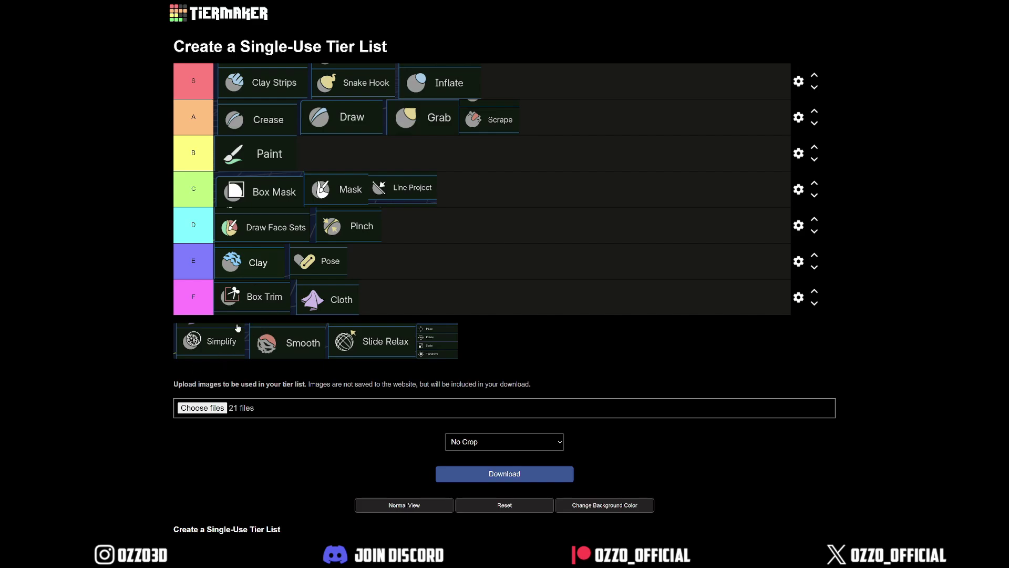
left_click_drag(520, 133, 549, 124)
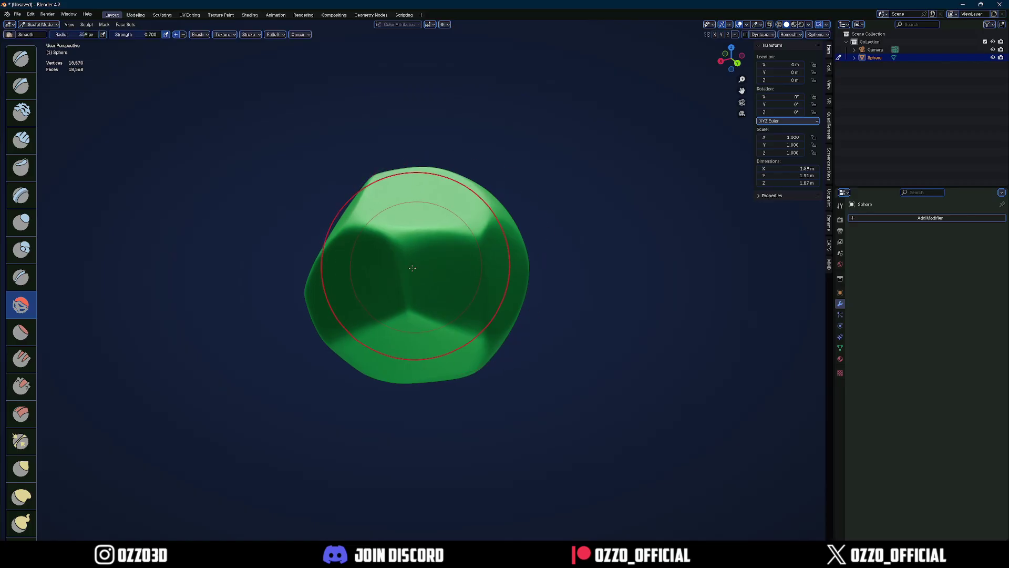
Step: In Blender, soften the sphere's scraped facets with the Smooth brush at 359 px, and rank Smooth in tier S in TierMaker
mouse_move(405, 282)
middle_mouse_down()
mouse_move(423, 282)
mouse_move(407, 292)
mouse_move(435, 229)
middle_mouse_up()
mouse_move(427, 315)
middle_mouse_down()
mouse_move(433, 272)
mouse_move(382, 373)
mouse_move(388, 310)
mouse_move(413, 308)
middle_mouse_up()
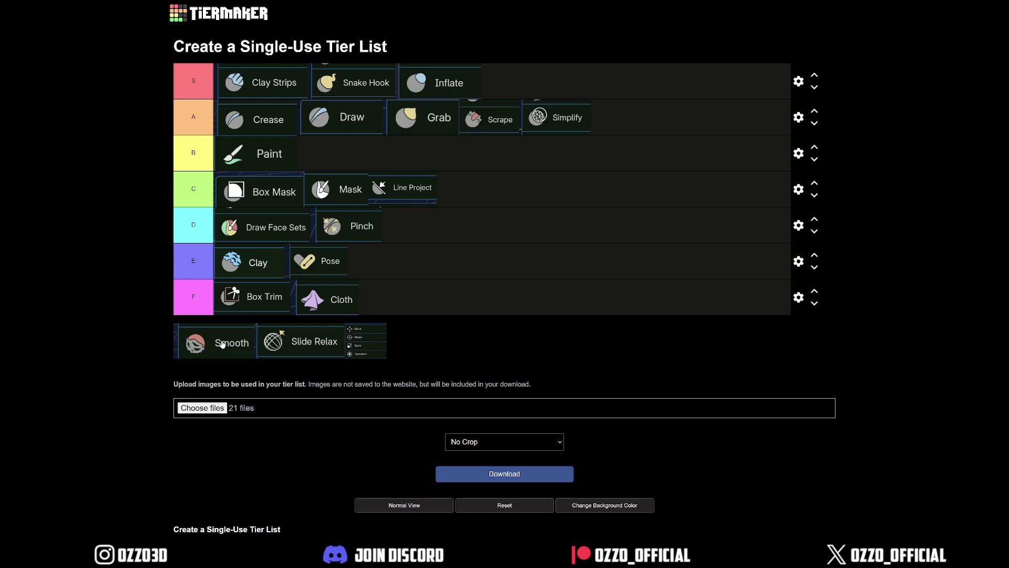
left_click_drag(223, 344, 522, 84)
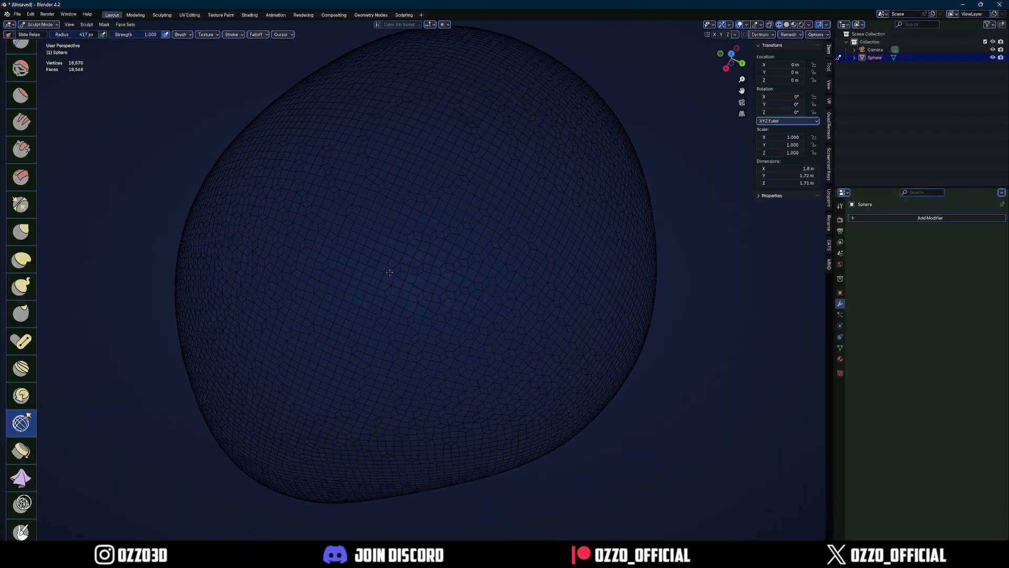
Step: In Blender, relax the sphere's wireframe topology with Slide Relax at a 500 px radius, and rank Slide Relax in tier C in TierMaker
scroll(432, 271, "up", 3)
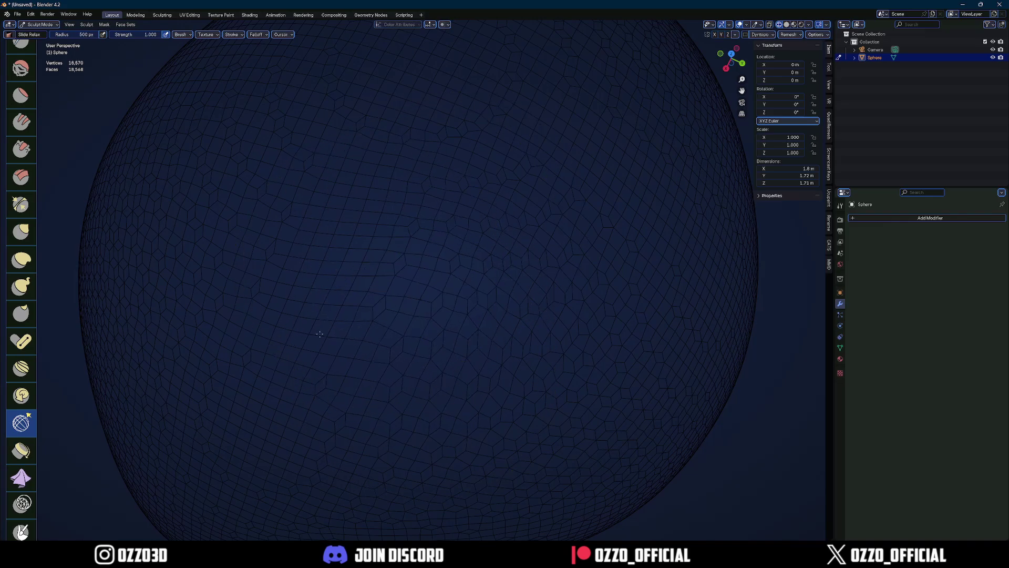
scroll(345, 210, "down", 2)
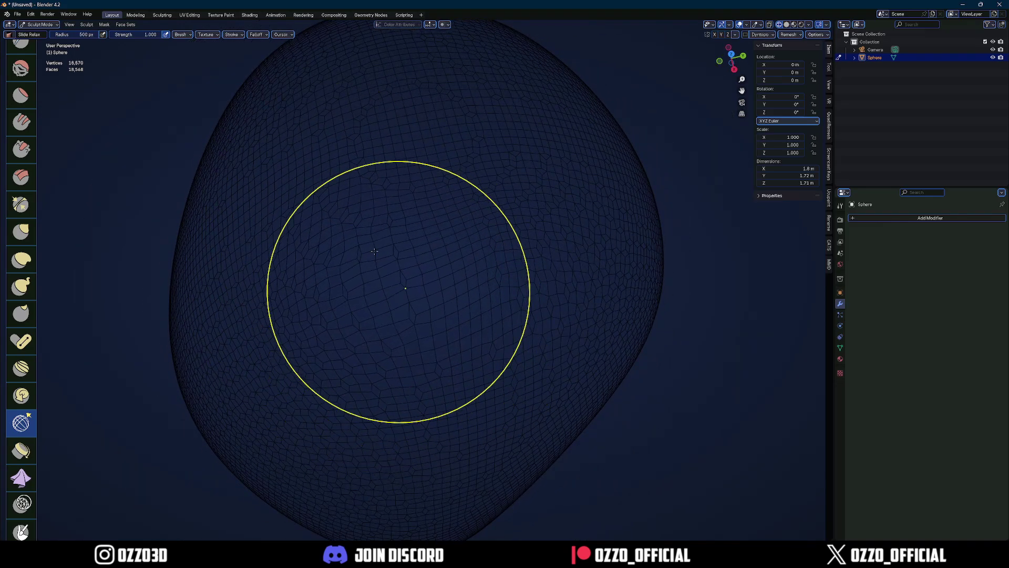
scroll(392, 300, "down", 2)
scroll(24, 457, "down", 5)
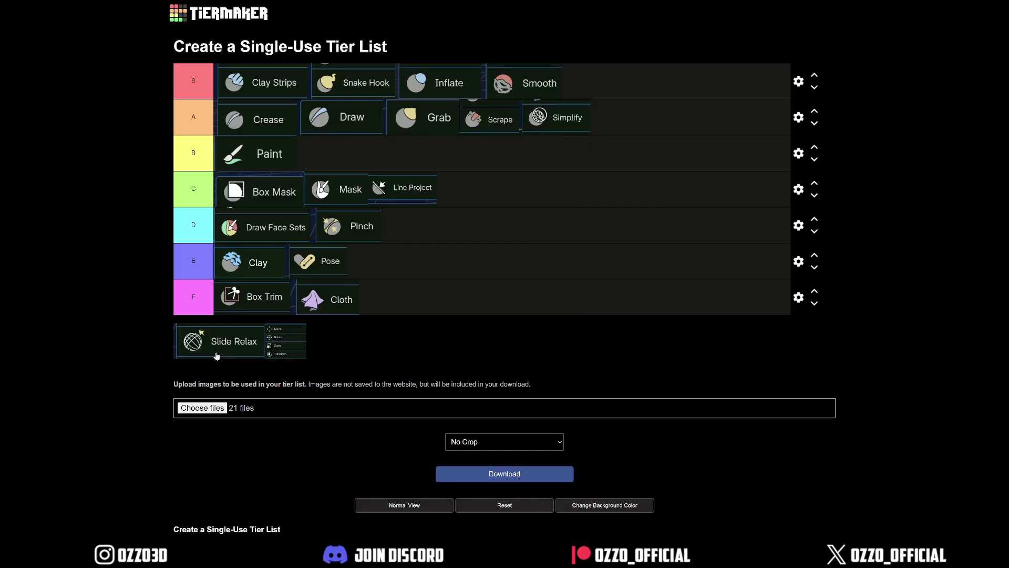
left_click_drag(231, 346, 491, 192)
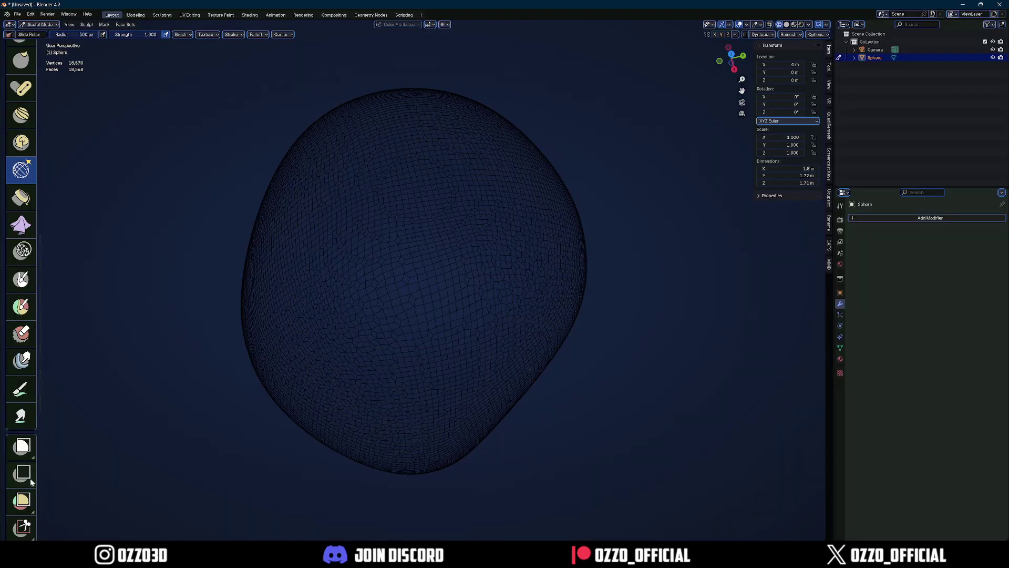
Step: Switch to Blender and try the sculpting Move and Rotate tools on the whole unmasked sphere
scroll(21, 428, "down", 10)
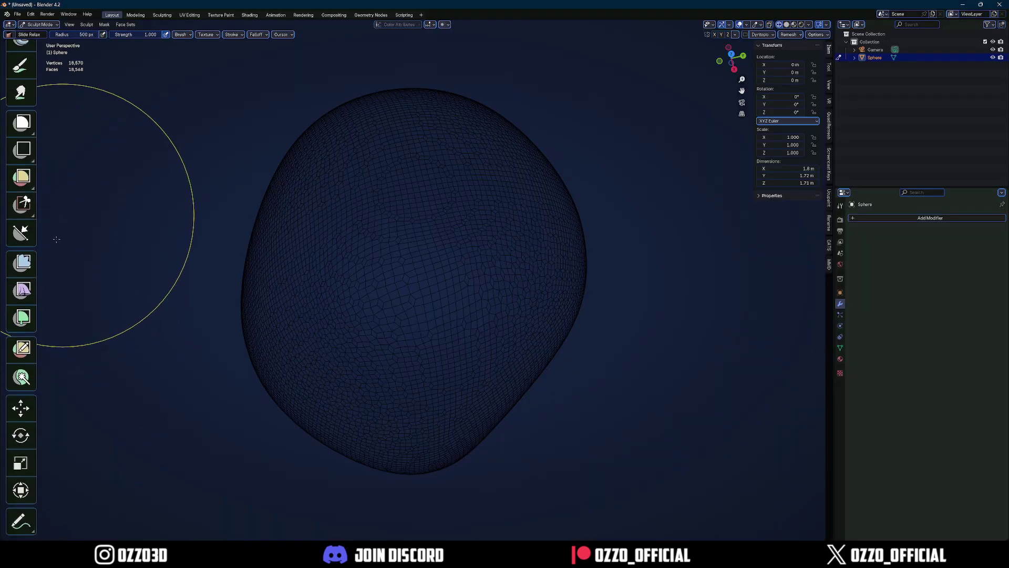
left_click(15, 408)
scroll(332, 336, "down", 1)
middle_click_drag(336, 342, 436, 273)
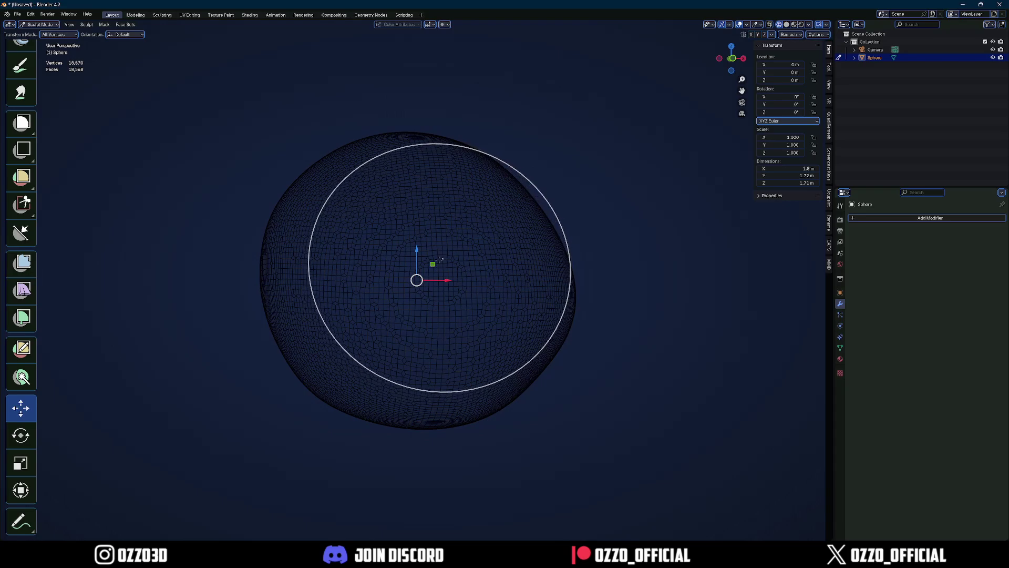
mouse_move(441, 277)
left_mouse_down()
mouse_move(505, 281)
mouse_move(401, 278)
mouse_move(747, 102)
left_mouse_up()
left_click(21, 434)
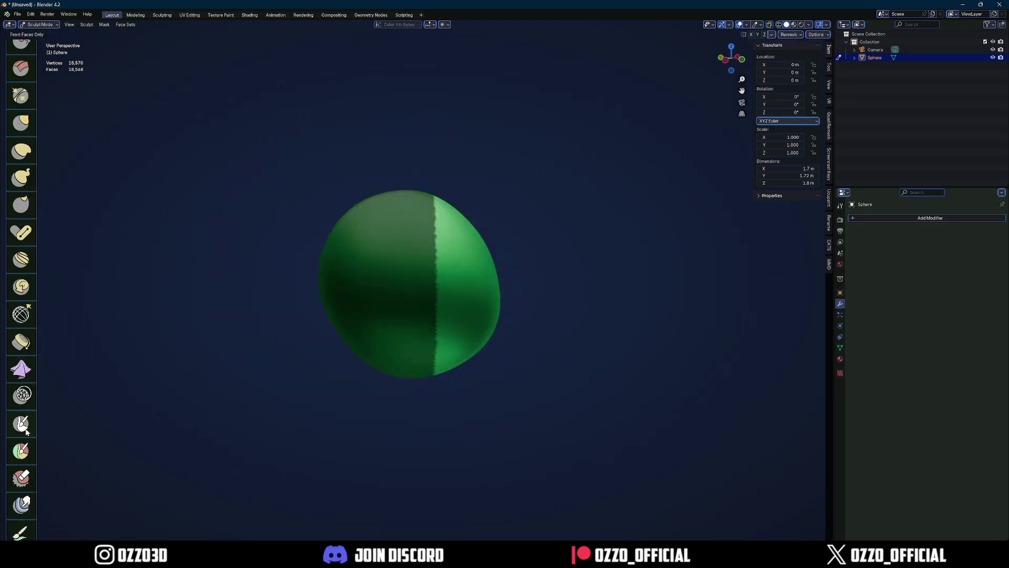
Step: Pull the unmasked half of the sphere away from the masked half with the Move tool, and return to Object Mode
scroll(25, 431, "down", 8)
scroll(34, 307, "down", 8)
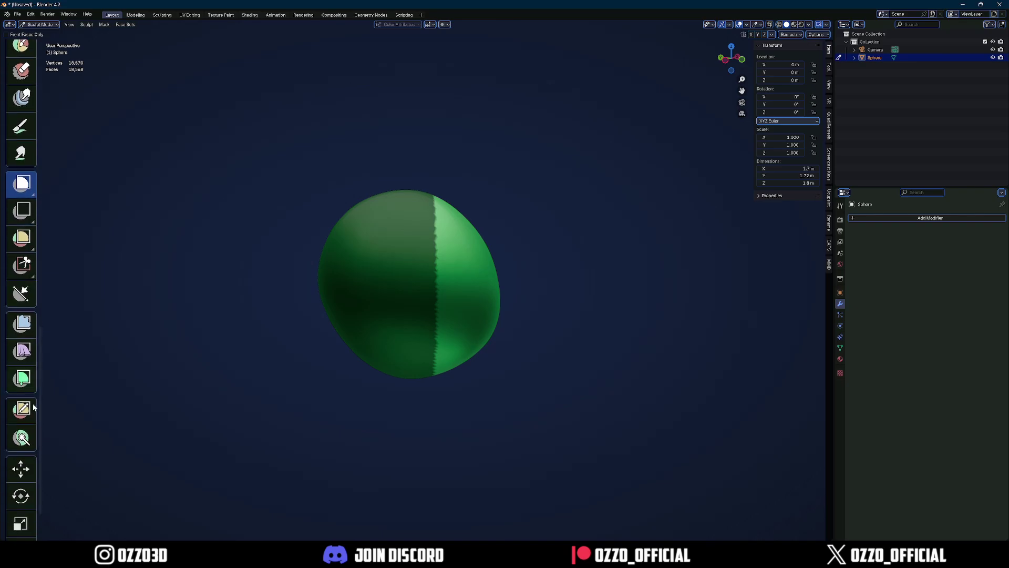
left_click(20, 461)
mouse_move(449, 391)
left_mouse_down()
mouse_move(476, 425)
mouse_move(456, 375)
mouse_move(465, 425)
mouse_move(488, 424)
left_mouse_up()
mouse_move(489, 425)
middle_mouse_down()
mouse_move(379, 336)
mouse_move(489, 320)
middle_mouse_up()
key("ctrl+Tab")
left_click(251, 303)
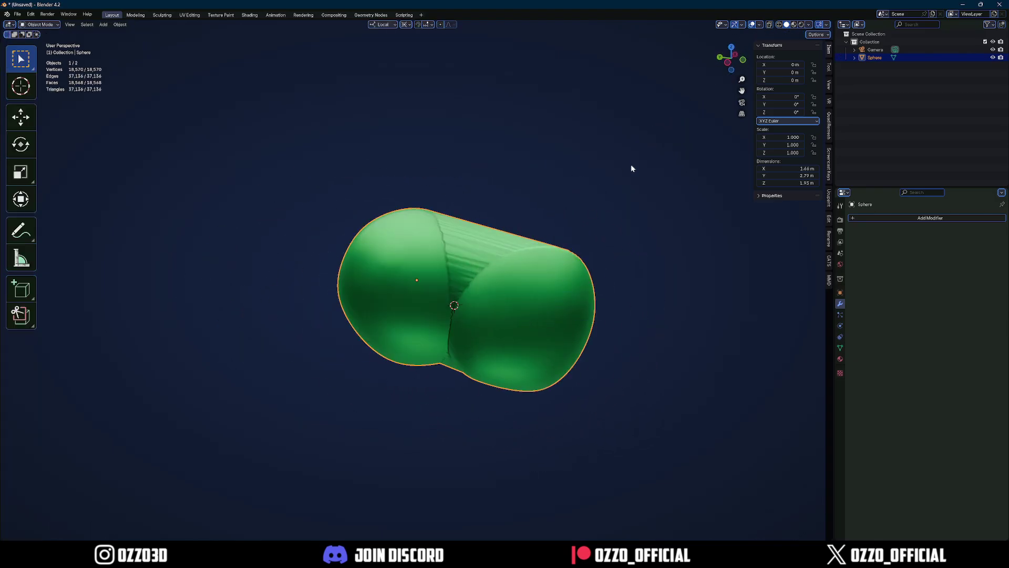